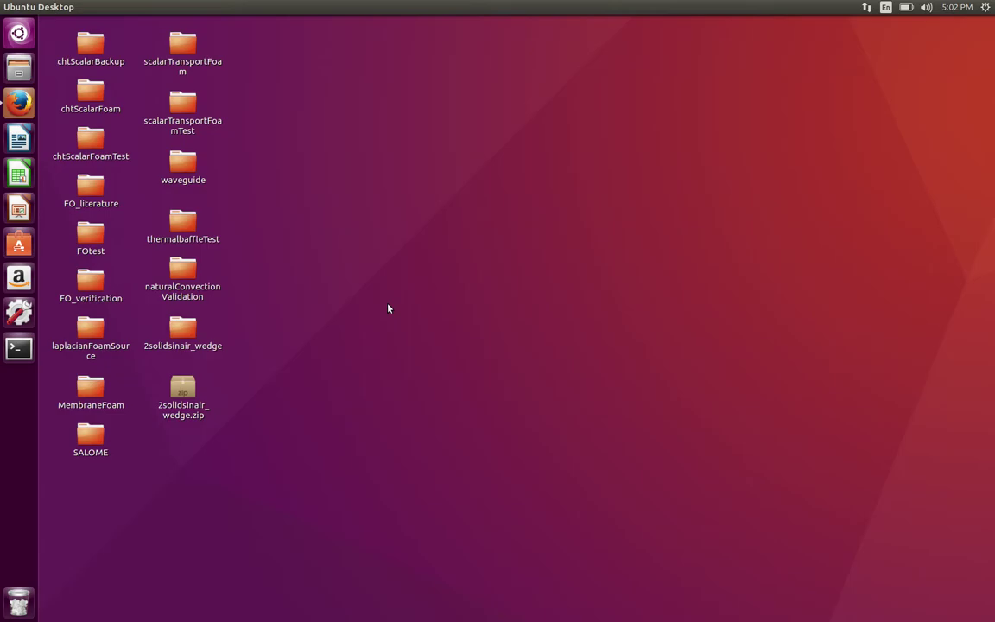
Step: Open the 'Download OpenFOAM | The OpenFOAM Foundation' result from the Google search results
{"action": "left_click", "coordinate": [18, 102]}
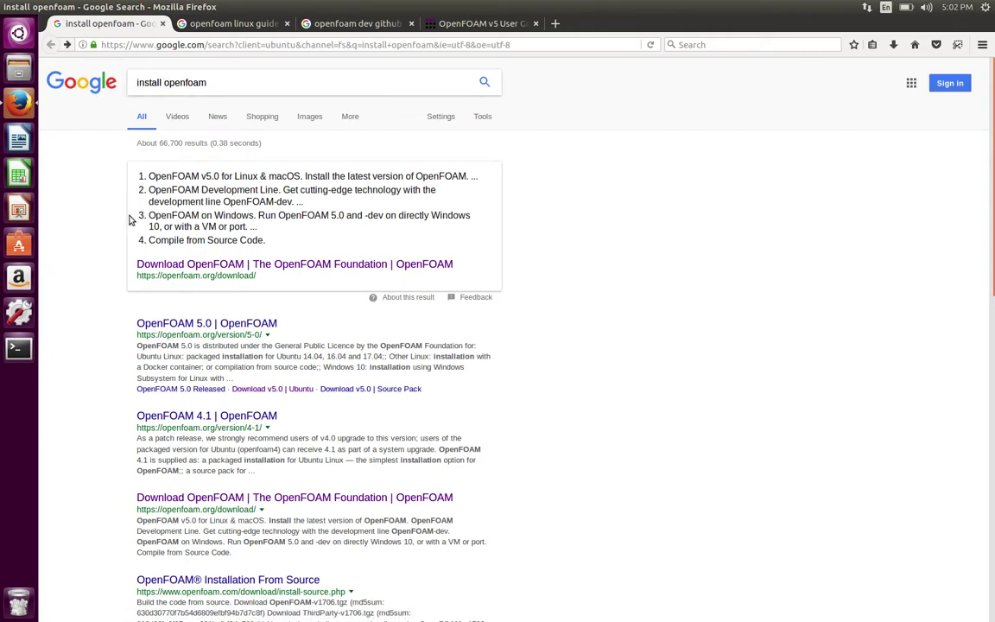
{"action": "left_click", "coordinate": [176, 265]}
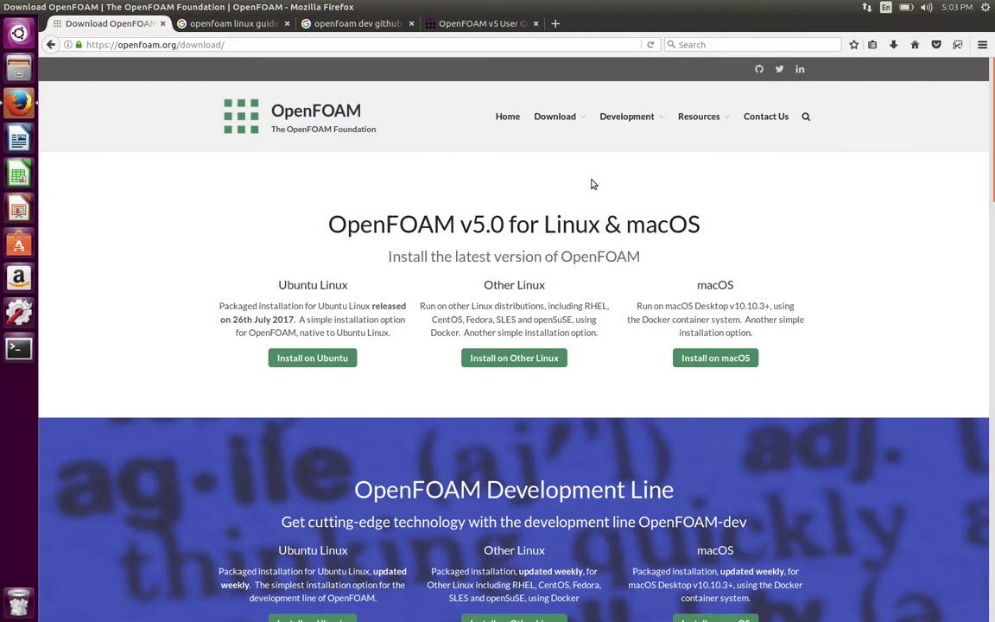
{"action": "mouse_move", "coordinate": [573, 121]}
Step: Open the Ubuntu install page in a new tab and scroll to its Installation commands
{"action": "left_click", "coordinate": [250, 343]}
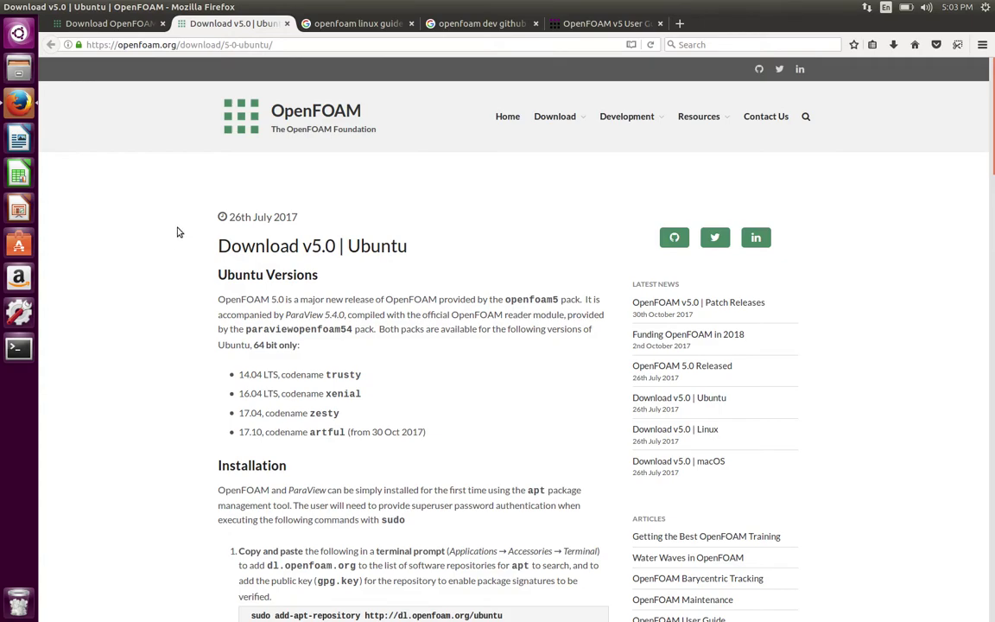
{"action": "scroll", "coordinate": [177, 231], "scroll_direction": "down", "scroll_amount": 1}
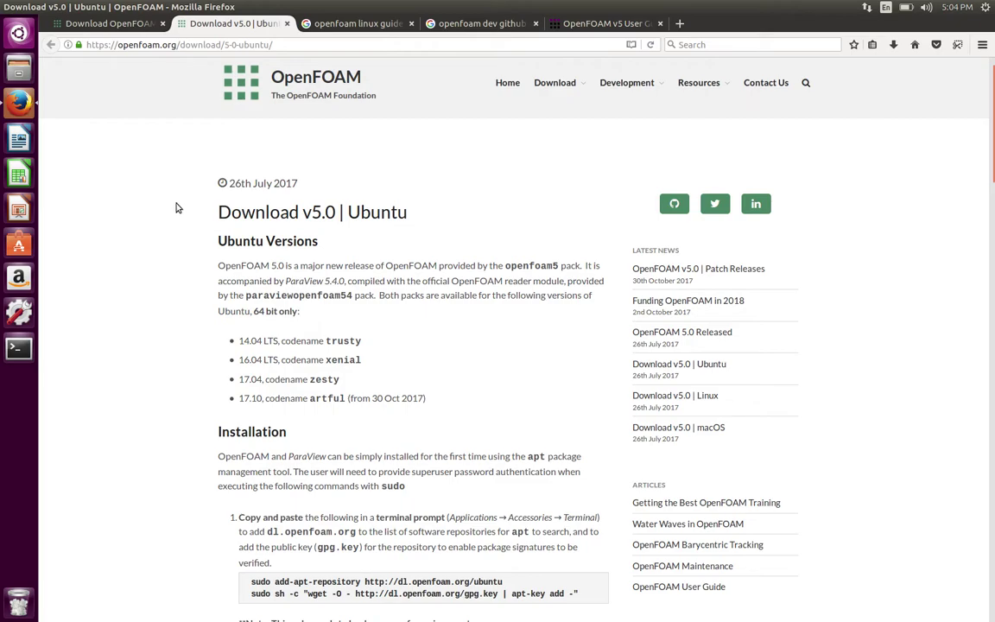
{"action": "scroll", "coordinate": [177, 206], "scroll_direction": "down", "scroll_amount": 3}
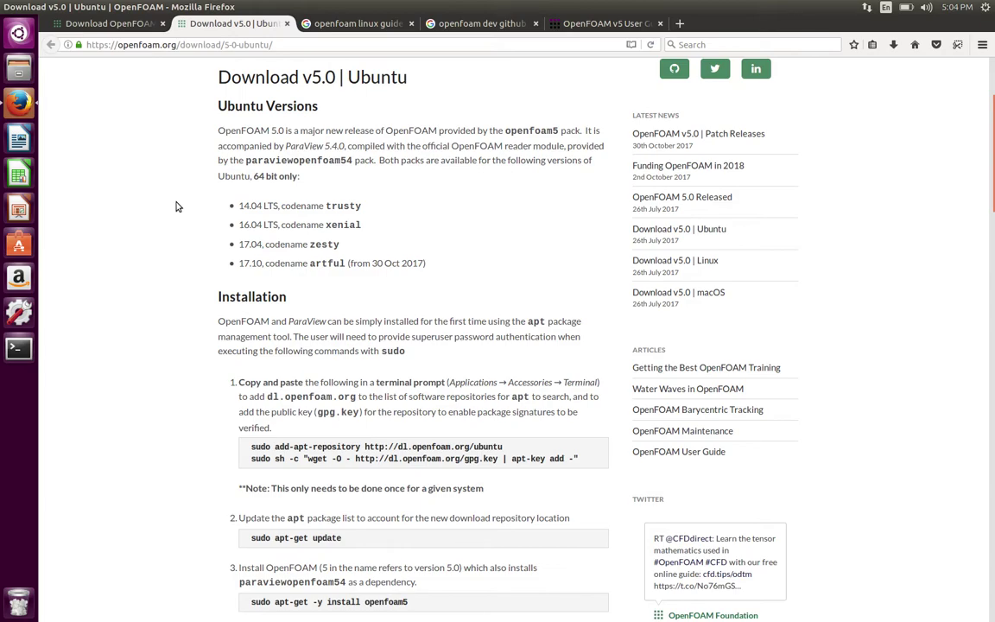
{"action": "scroll", "coordinate": [177, 207], "scroll_direction": "down", "scroll_amount": 2}
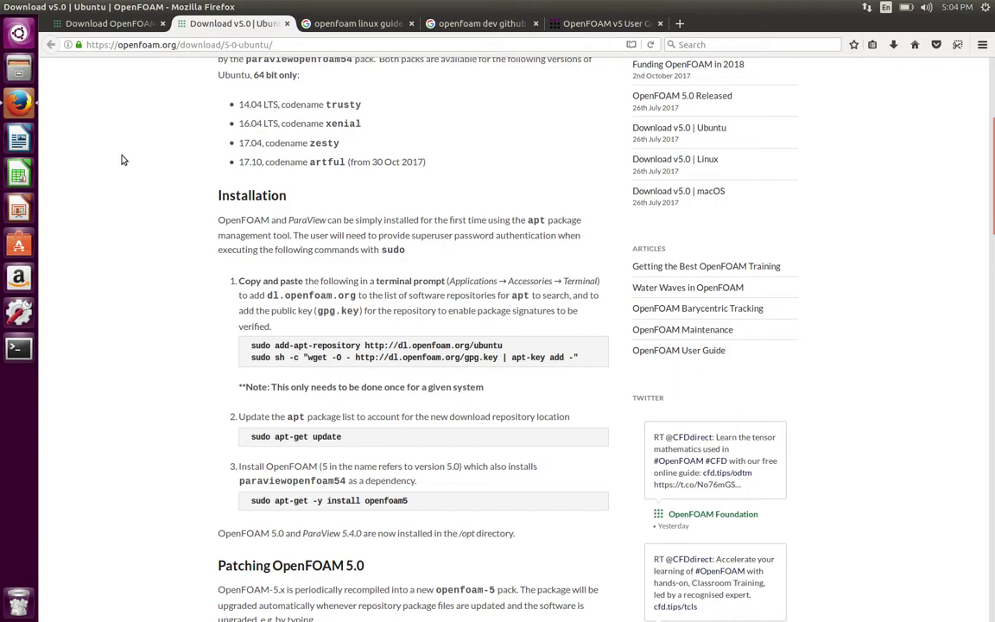
Step: Launch a Terminal, move it to the right of the page, and run ofdev
{"action": "left_click", "coordinate": [22, 43]}
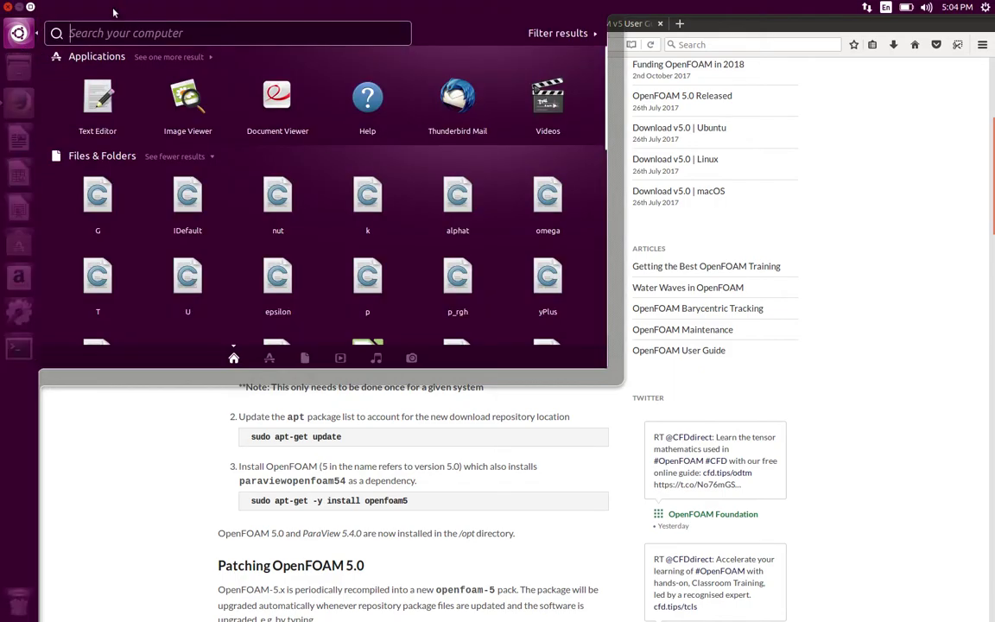
{"action": "type", "text": "termi"}
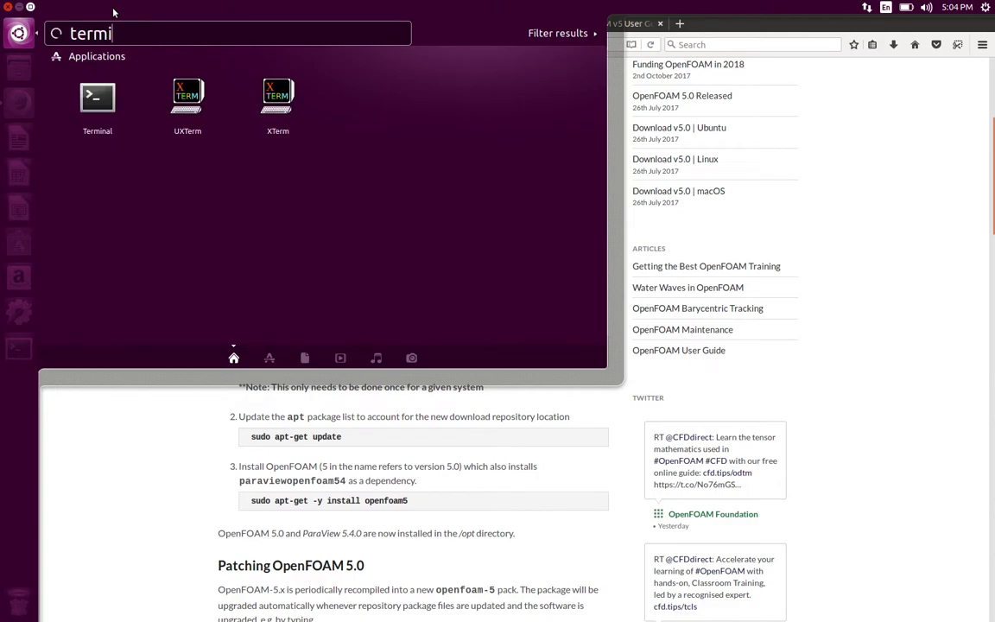
{"action": "type", "text": "nal"}
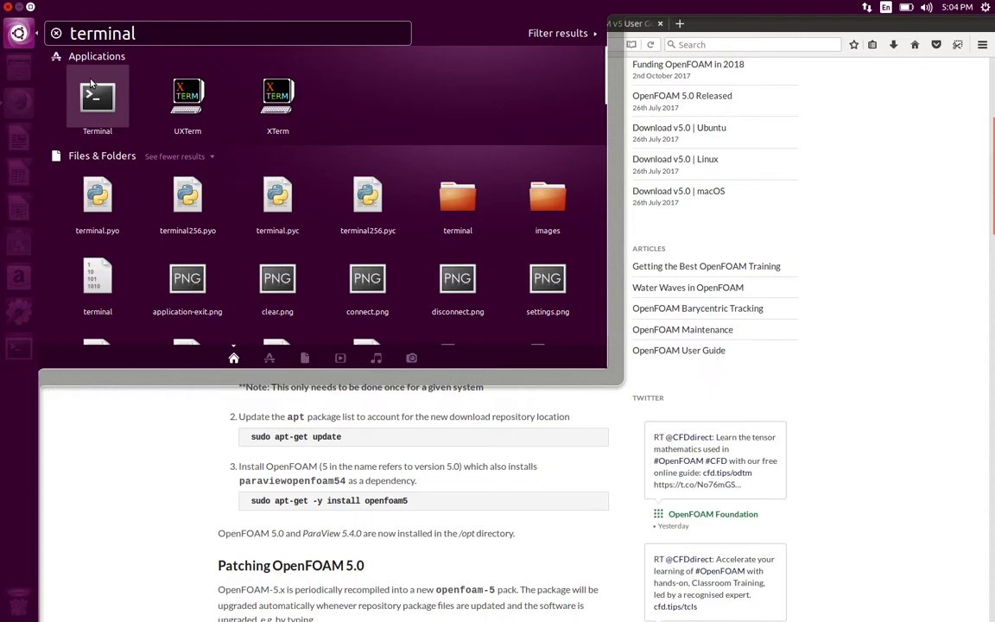
{"action": "key", "text": "Escape"}
{"action": "key", "text": "Escape"}
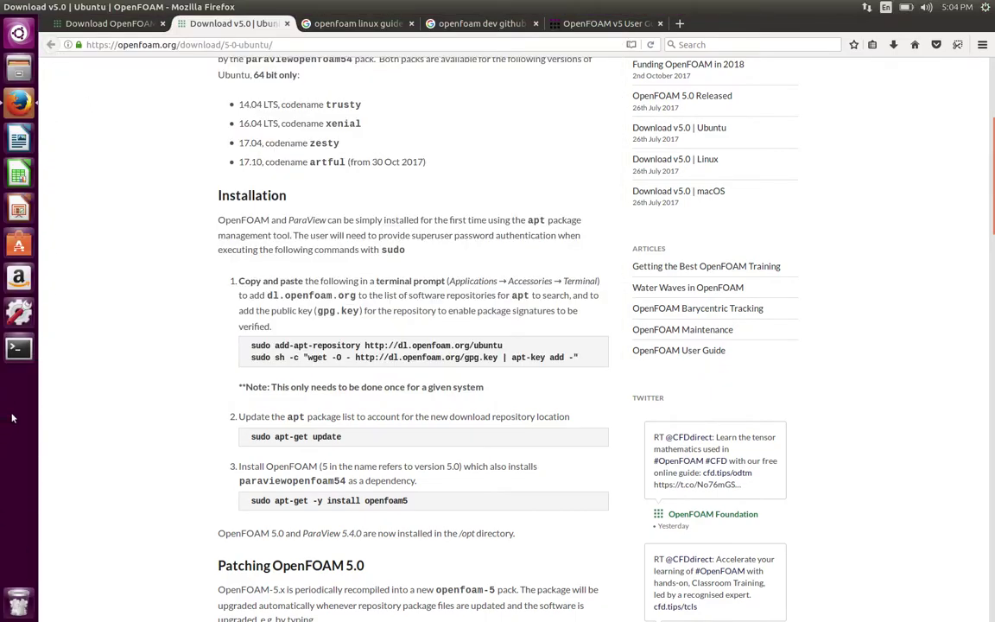
{"action": "left_click", "coordinate": [18, 349]}
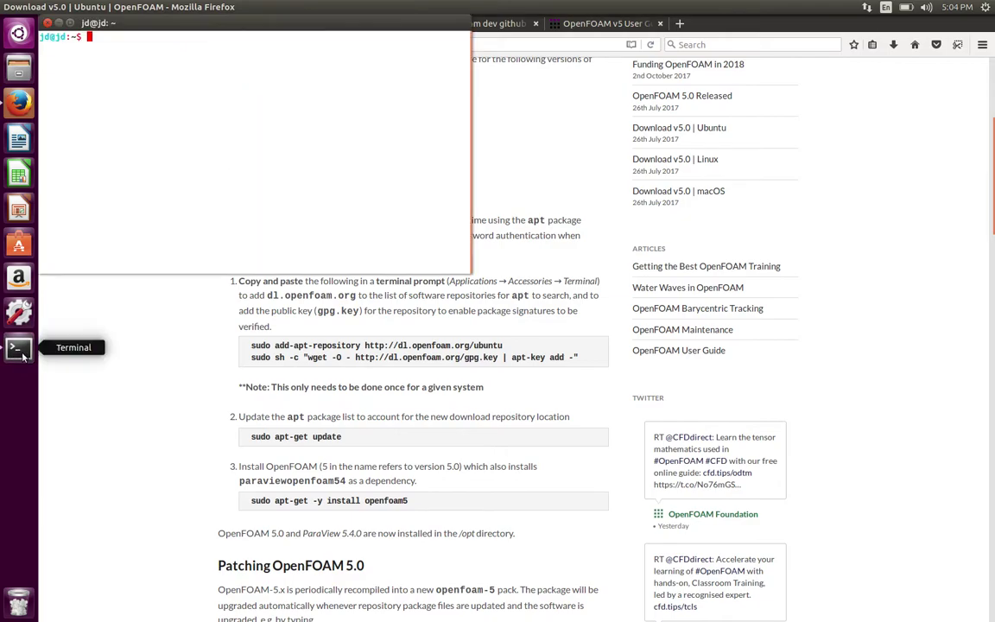
{"action": "left_click_drag", "start_coordinate": [229, 19], "coordinate": [561, 91]}
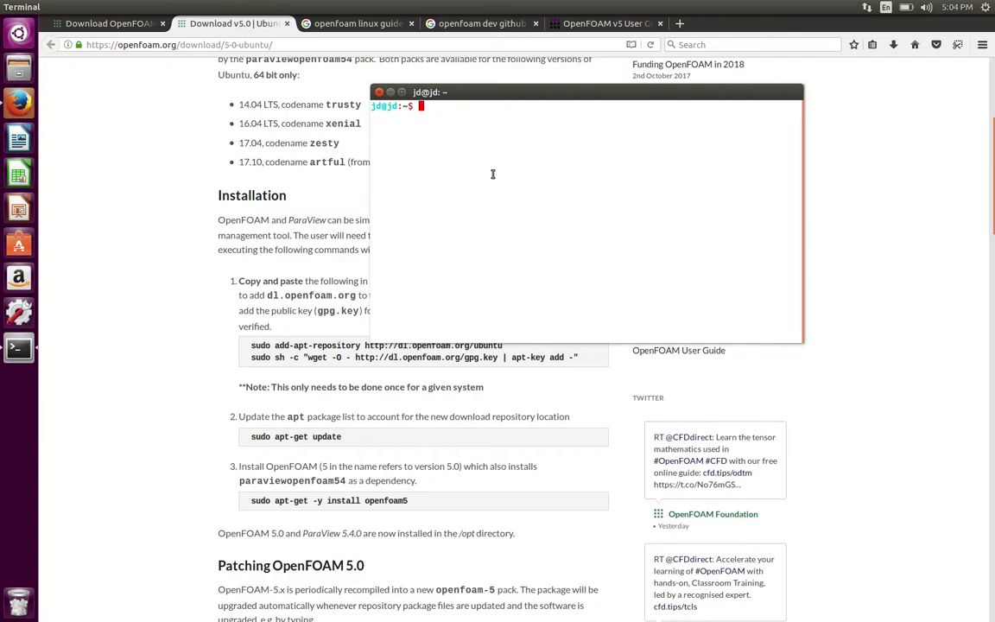
{"action": "type", "text": "ofdev"}
{"action": "key", "text": "Return"}
Step: Scroll the Firefox install page down to the Installation Problems notes
{"action": "left_click", "coordinate": [234, 315]}
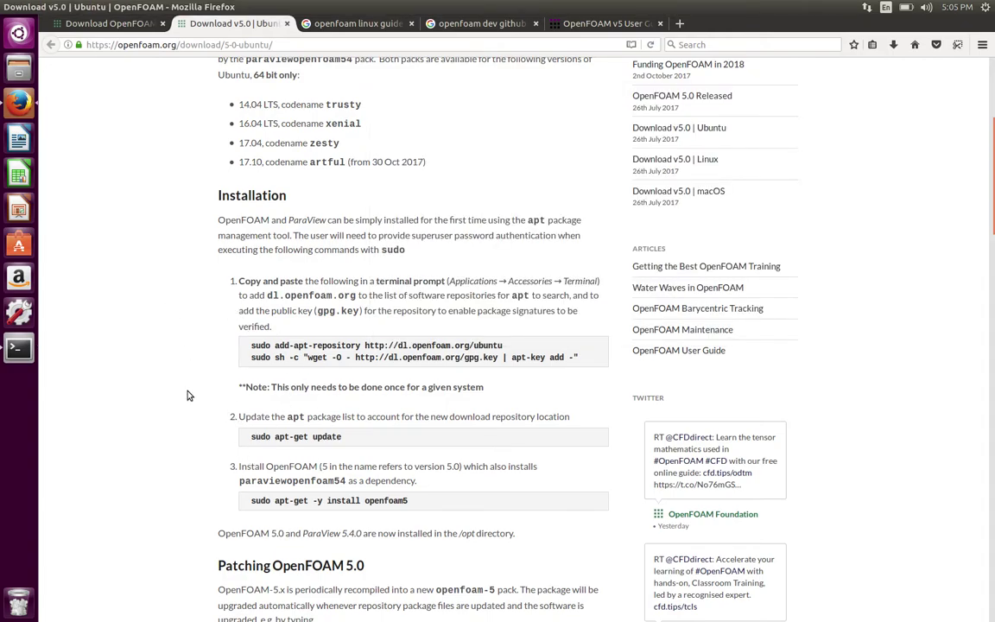
{"action": "scroll", "coordinate": [194, 388], "scroll_direction": "down", "scroll_amount": 2}
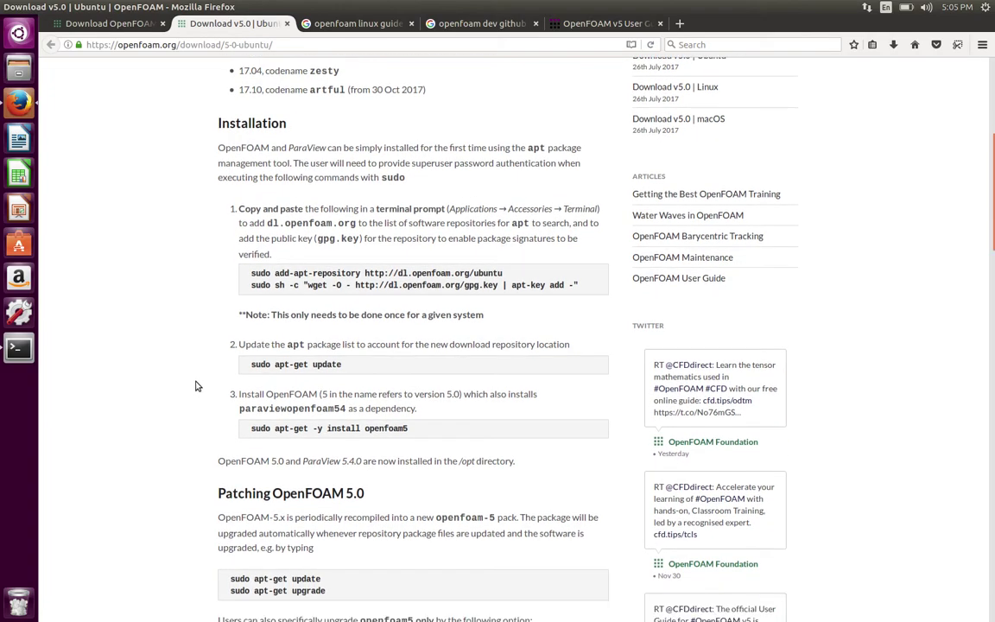
{"action": "scroll", "coordinate": [195, 385], "scroll_direction": "down", "scroll_amount": 2}
{"action": "scroll", "coordinate": [194, 384], "scroll_direction": "down", "scroll_amount": 6}
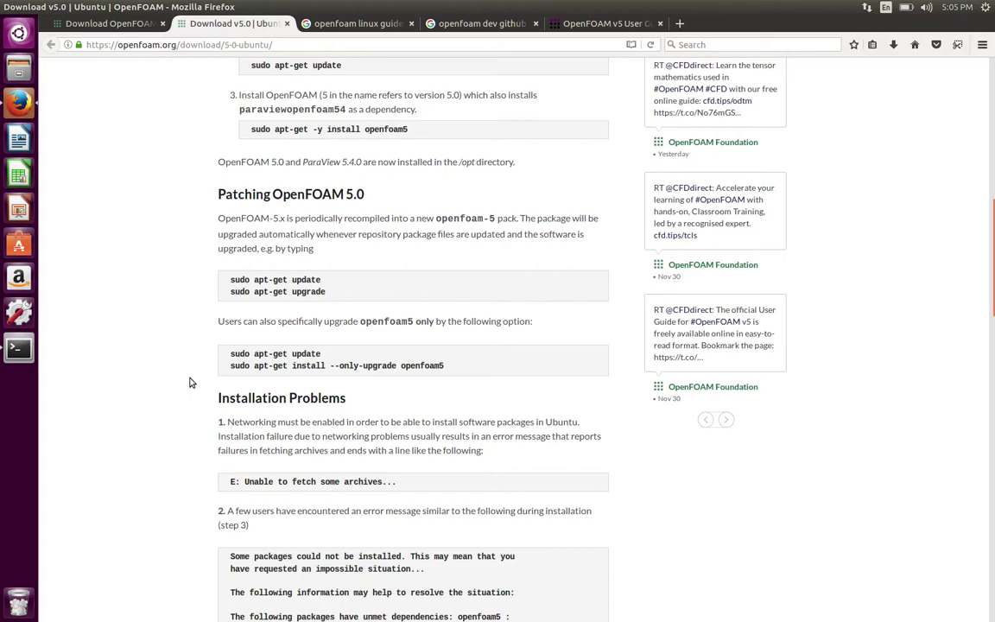
{"action": "scroll", "coordinate": [191, 385], "scroll_direction": "down", "scroll_amount": 2}
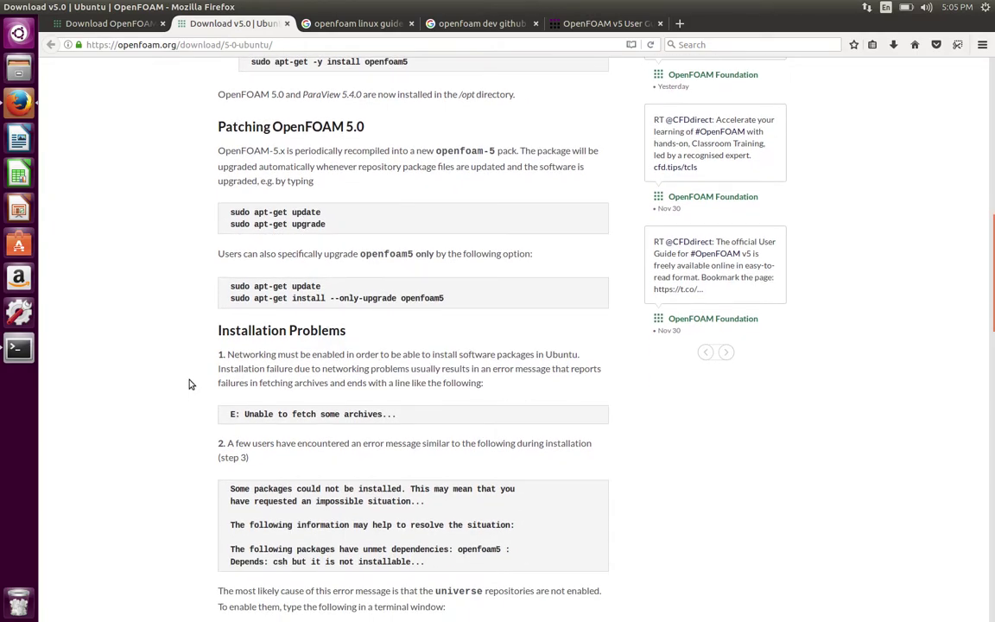
Step: In the Terminal, start typing the gedit ~/ command for editing .bashrc
{"action": "left_click", "coordinate": [18, 348]}
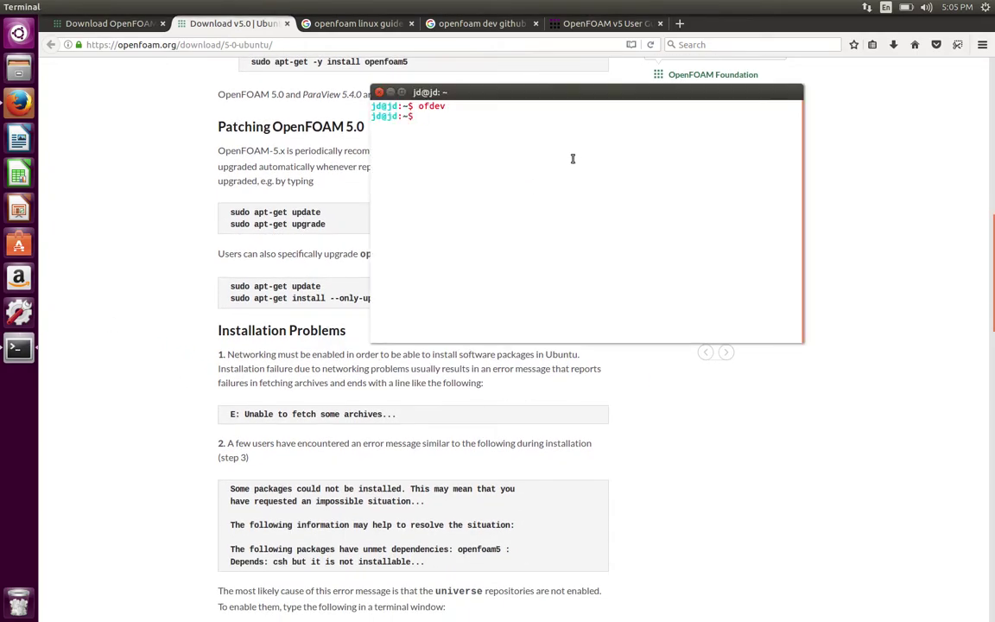
{"action": "type", "text": "gedit ~//"}
{"action": "key", "text": "BackSpace"}
Step: Open ~/.bashrc in gedit and examine the ofdev alias on line 122
{"action": "type", "text": ".bashrc"}
{"action": "key", "text": "Return"}
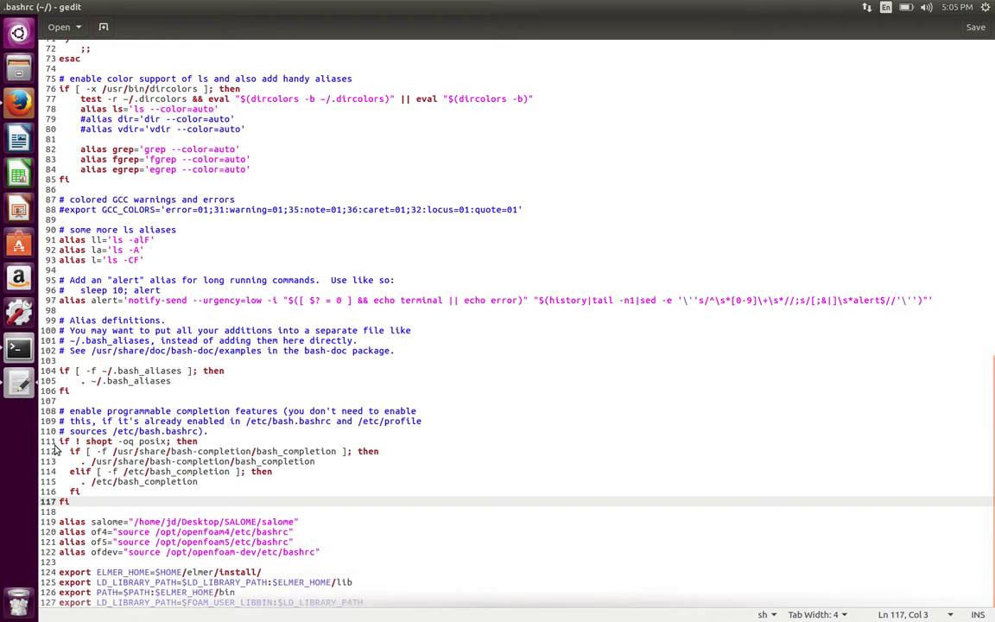
{"action": "left_click", "coordinate": [129, 552]}
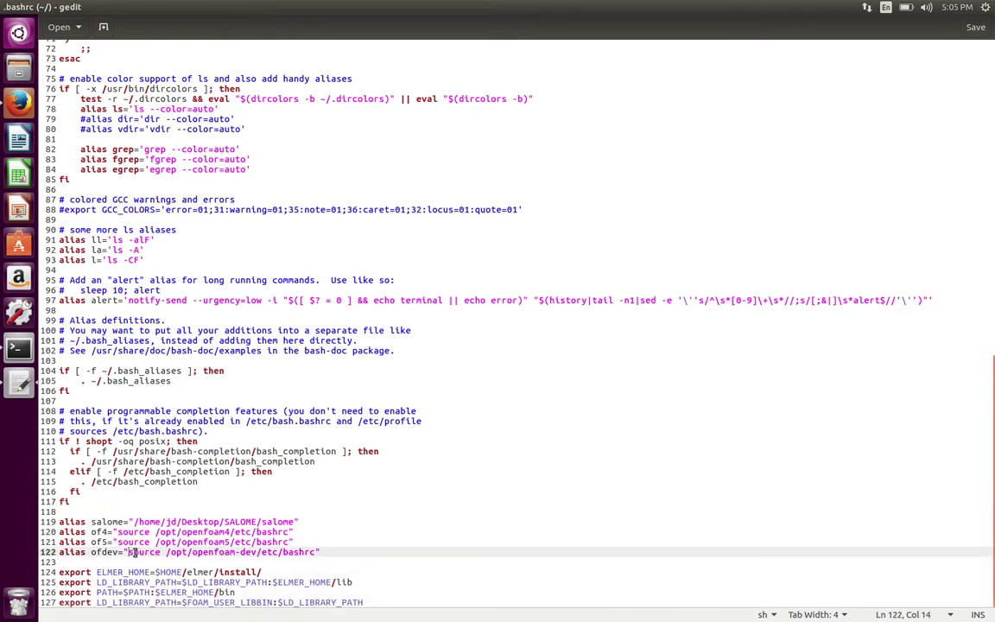
{"action": "left_click_drag", "start_coordinate": [132, 552], "coordinate": [318, 552]}
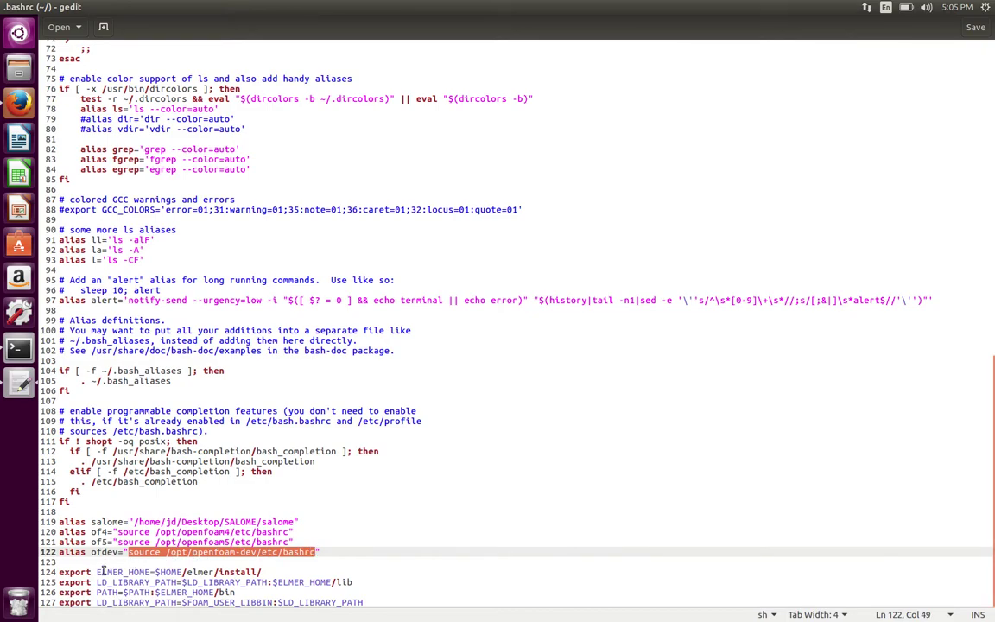
{"action": "left_click", "coordinate": [124, 552]}
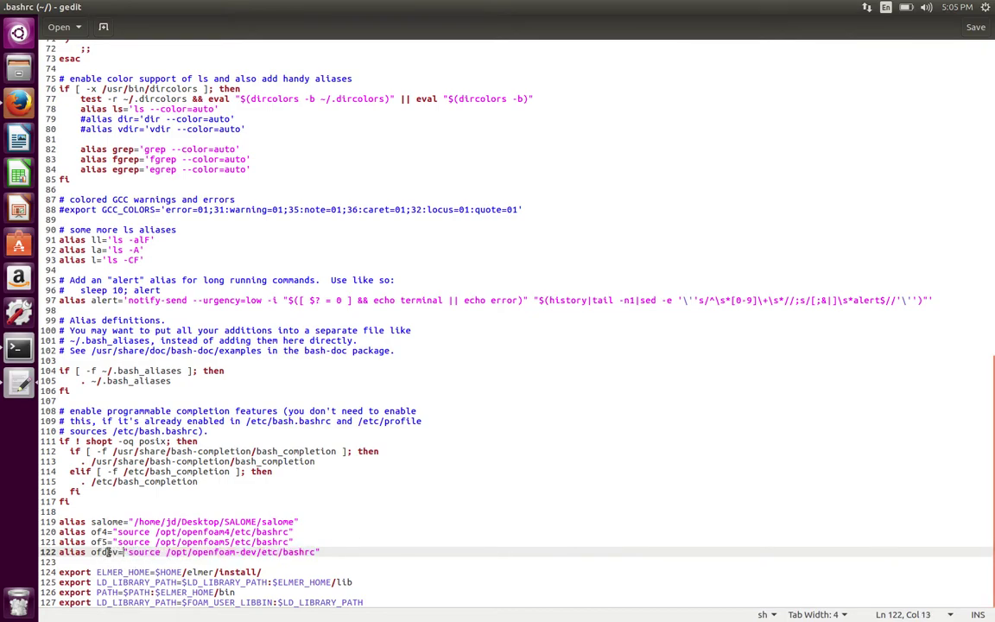
{"action": "key", "text": "shift+Left"}
{"action": "key", "text": "shift+Left"}
{"action": "key", "text": "shift+Left"}
{"action": "key", "text": "shift+Left"}
{"action": "key", "text": "shift+Left"}
{"action": "key", "text": "shift+Left"}
{"action": "key", "text": "shift+Left"}
{"action": "key", "text": "shift+Left"}
{"action": "key", "text": "shift+Left"}
{"action": "key", "text": "shift+Left"}
{"action": "key", "text": "shift+Left"}
{"action": "key", "text": "shift+Left"}
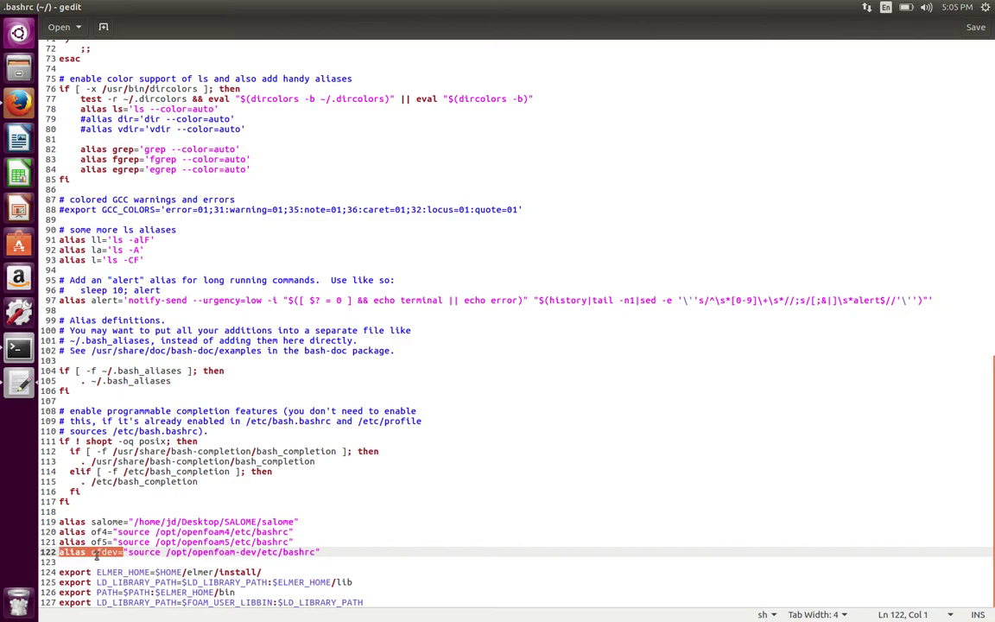
{"action": "left_click", "coordinate": [166, 552]}
{"action": "key", "text": "shift+Right"}
{"action": "key", "text": "shift+Right"}
{"action": "key", "text": "shift+Right"}
{"action": "key", "text": "shift+Right"}
{"action": "key", "text": "shift+Right"}
{"action": "key", "text": "shift+Right"}
{"action": "key", "text": "shift+Right"}
{"action": "key", "text": "shift+Right"}
{"action": "key", "text": "shift+Right"}
{"action": "key", "text": "shift+Right"}
{"action": "key", "text": "shift+Right"}
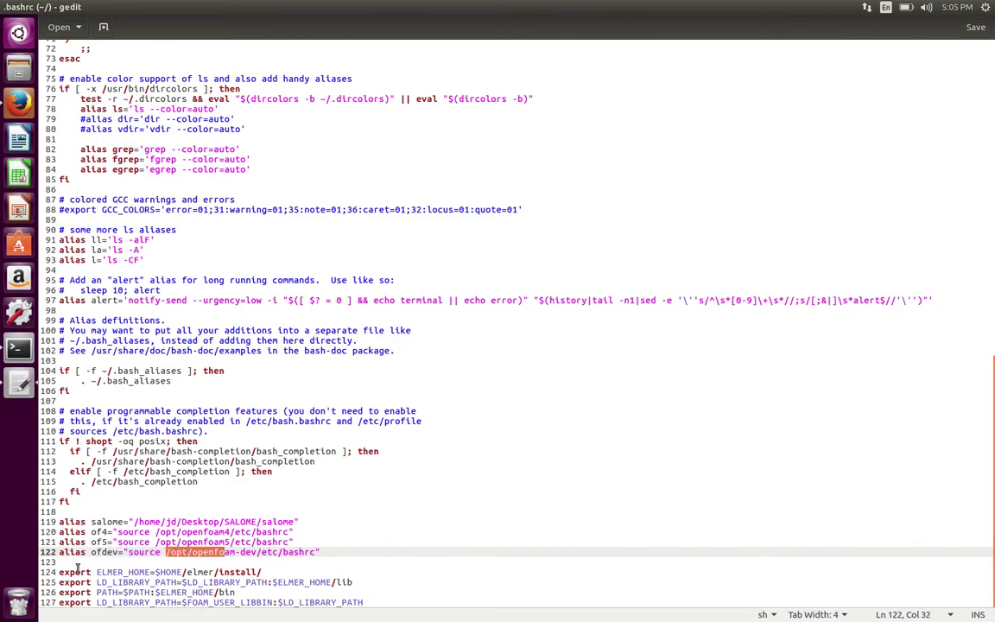
Step: Close .bashrc in gedit, discarding the stray '.' edit on line 123
{"action": "left_click", "coordinate": [77, 564]}
{"action": "type", "text": "."}
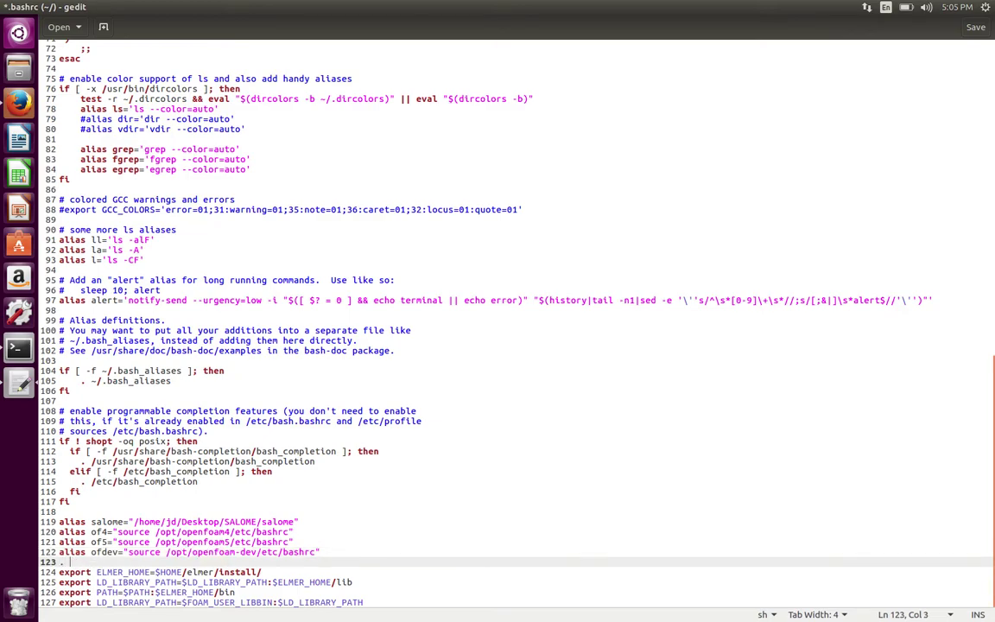
{"action": "left_click_drag", "start_coordinate": [166, 552], "coordinate": [317, 552]}
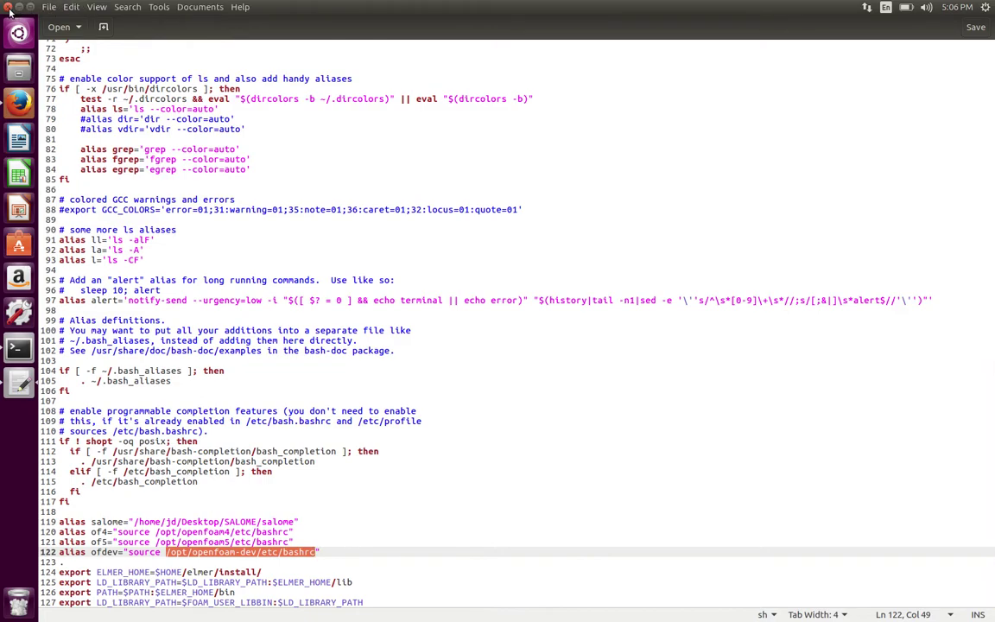
{"action": "left_click", "coordinate": [9, 9]}
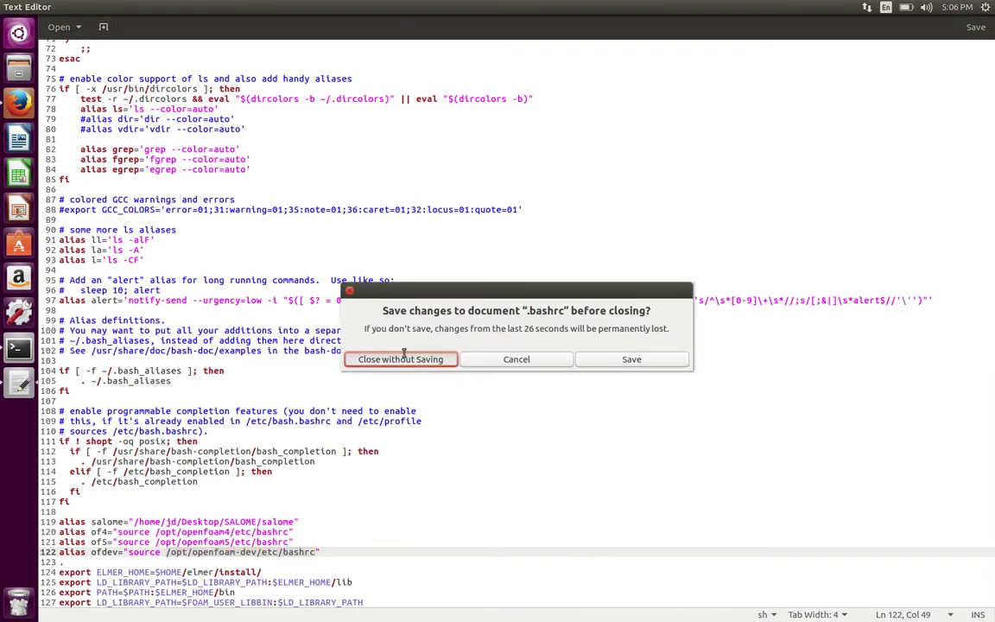
{"action": "left_click", "coordinate": [401, 359]}
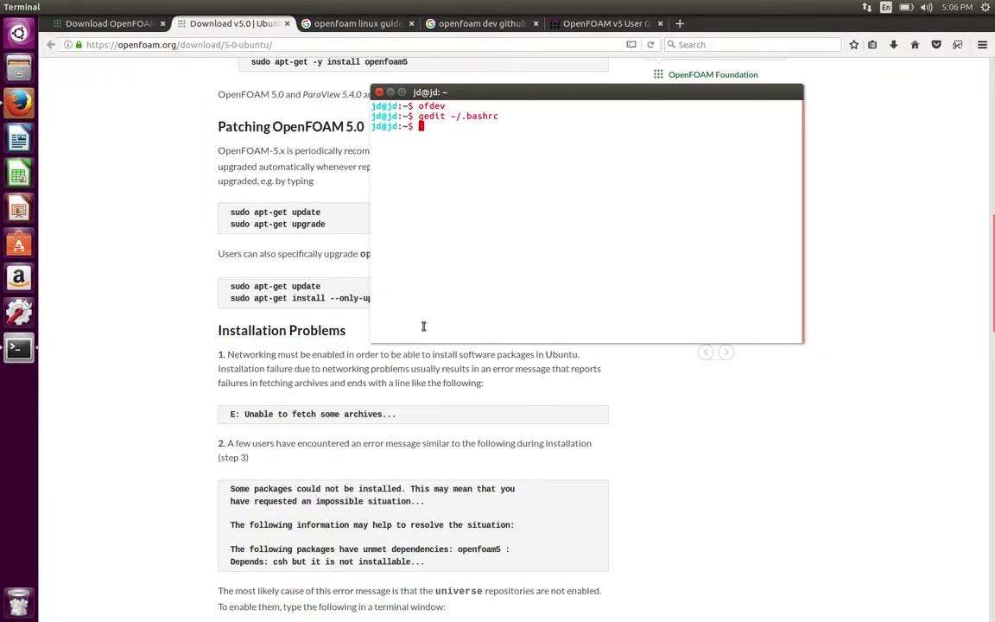
Step: Type and erase simpleFoam and icoFoam, then clear the terminal screen with Ctrl+L
{"action": "type", "text": "simpleFoam"}
{"action": "key", "text": "BackSpace"}
{"action": "key", "text": "BackSpace"}
{"action": "key", "text": "BackSpace"}
{"action": "key", "text": "BackSpace"}
{"action": "key", "text": "BackSpace"}
{"action": "key", "text": "BackSpace"}
{"action": "key", "text": "BackSpace"}
{"action": "key", "text": "BackSpace"}
{"action": "key", "text": "BackSpace"}
{"action": "key", "text": "BackSpace"}
{"action": "key", "text": "BackSpace"}
{"action": "type", "text": "icoFoam"}
{"action": "key", "text": "BackSpace"}
{"action": "key", "text": "BackSpace"}
{"action": "key", "text": "BackSpace"}
{"action": "key", "text": "BackSpace"}
{"action": "key", "text": "BackSpace"}
{"action": "key", "text": "BackSpace"}
{"action": "key", "text": "BackSpace"}
{"action": "key", "text": "BackSpace"}
{"action": "key", "text": "ctrl+l"}
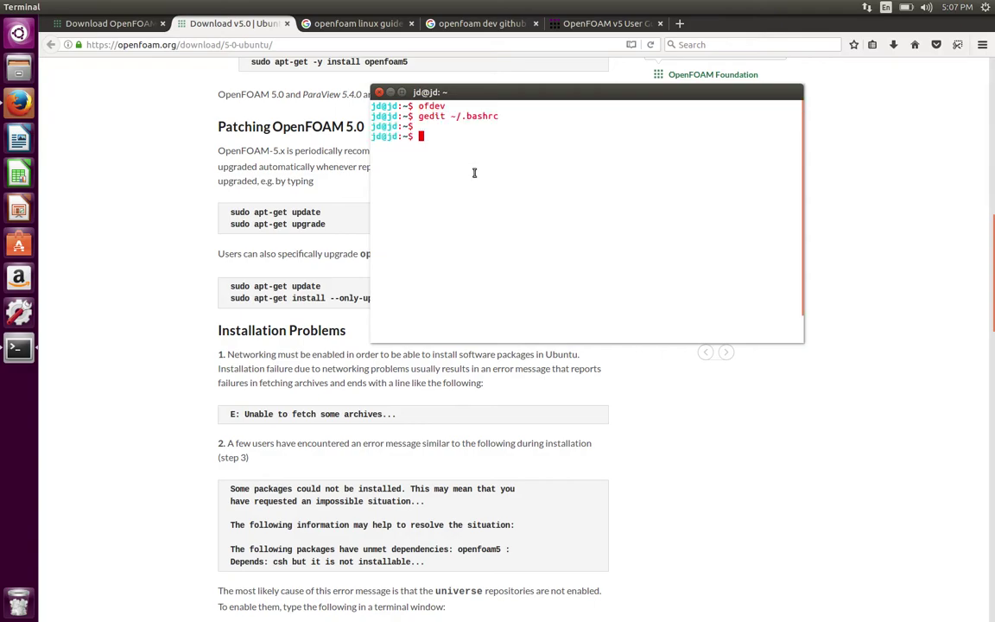
{"action": "key", "text": "ctrl+l"}
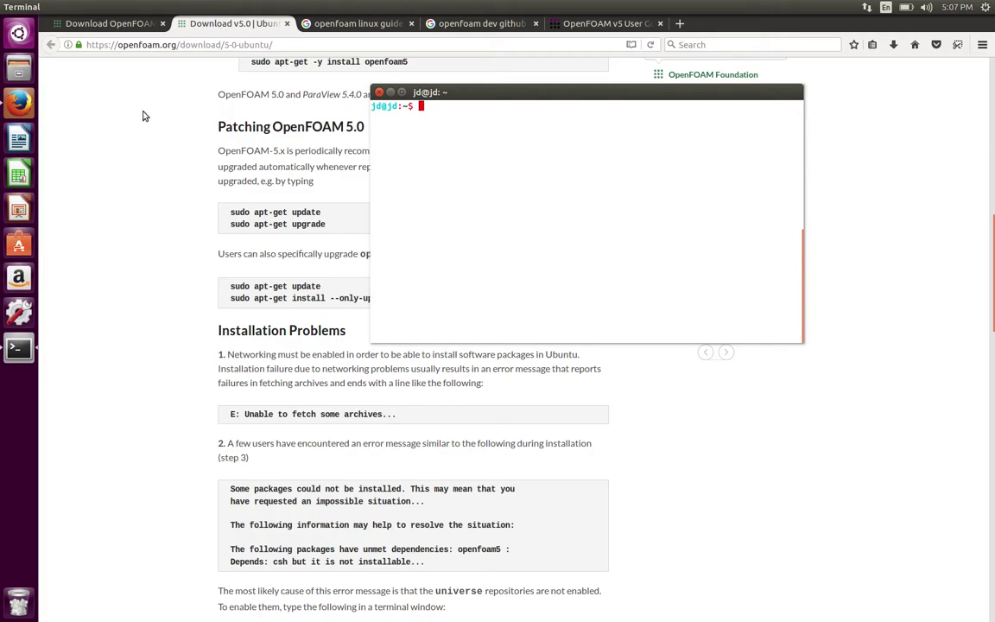
Step: Open the 'OpenFOAM Linux Guide – CFD Direct' result and scroll to the environment variable commands
{"action": "left_click", "coordinate": [337, 26]}
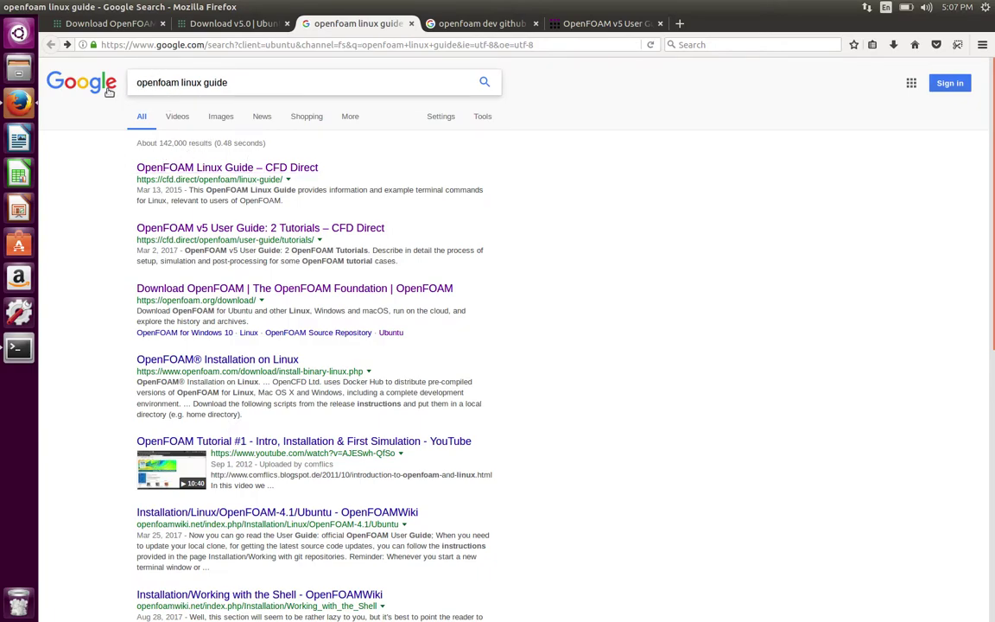
{"action": "left_click", "coordinate": [173, 166]}
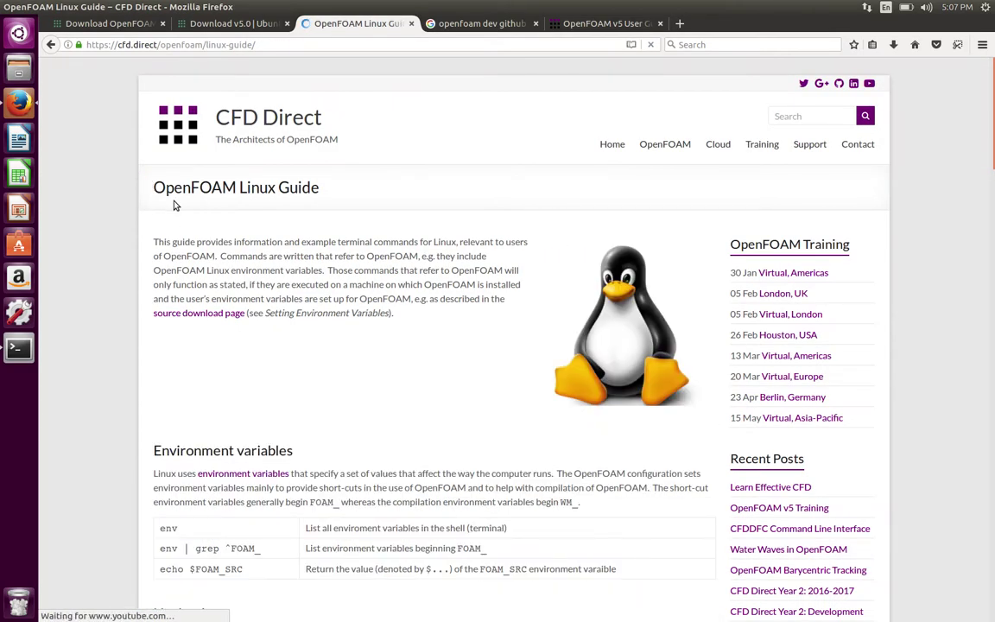
{"action": "scroll", "coordinate": [173, 204], "scroll_direction": "down", "scroll_amount": 1}
{"action": "scroll", "coordinate": [174, 204], "scroll_direction": "down", "scroll_amount": 1}
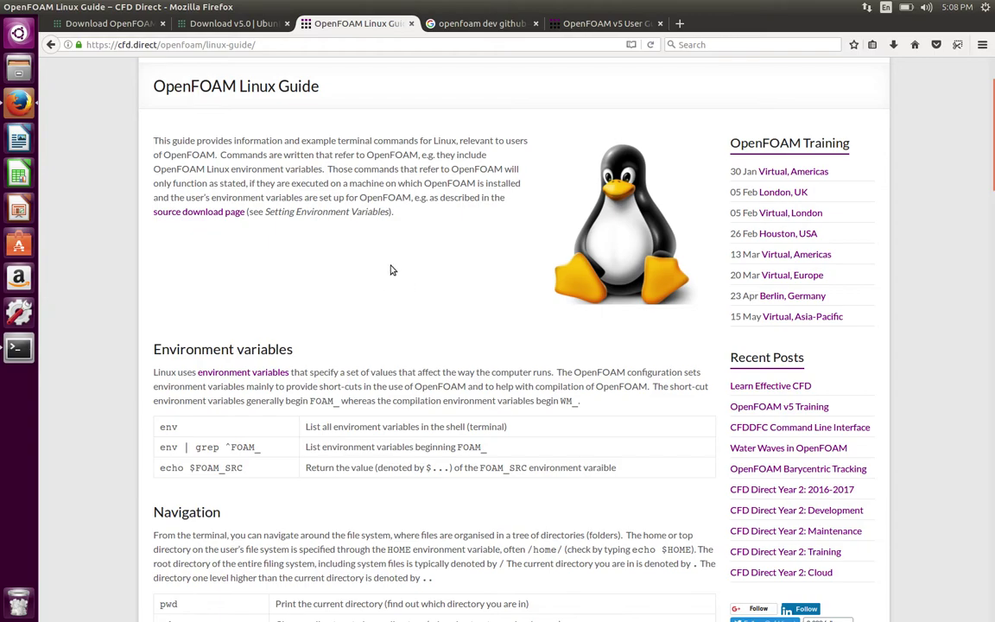
Step: Open the 'GitHub - OpenFOAM/OpenFOAM-dev' result from the openfoam dev github search tab
{"action": "left_click", "coordinate": [471, 23]}
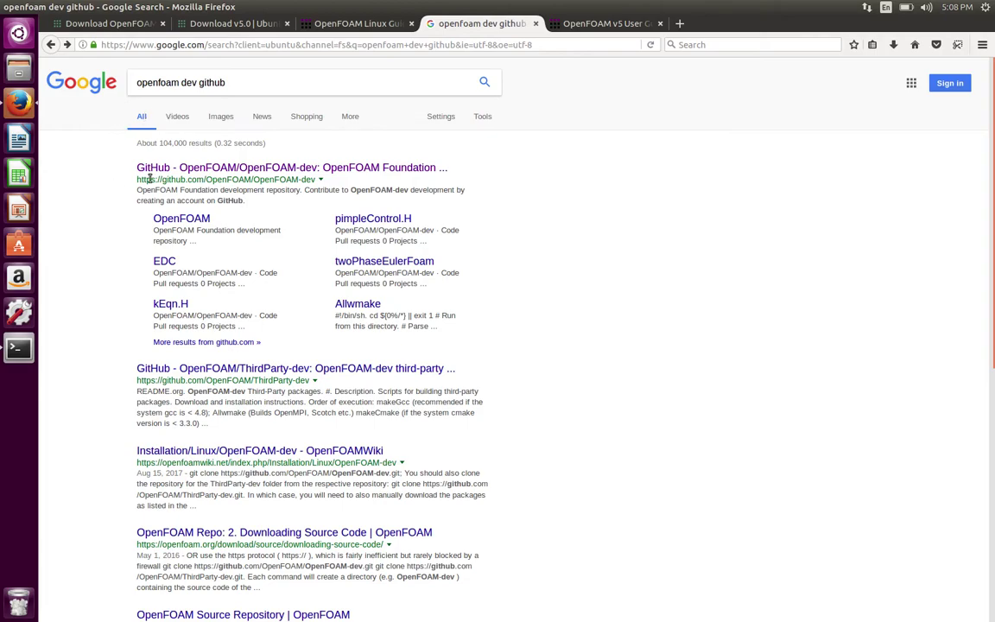
{"action": "left_click", "coordinate": [179, 168]}
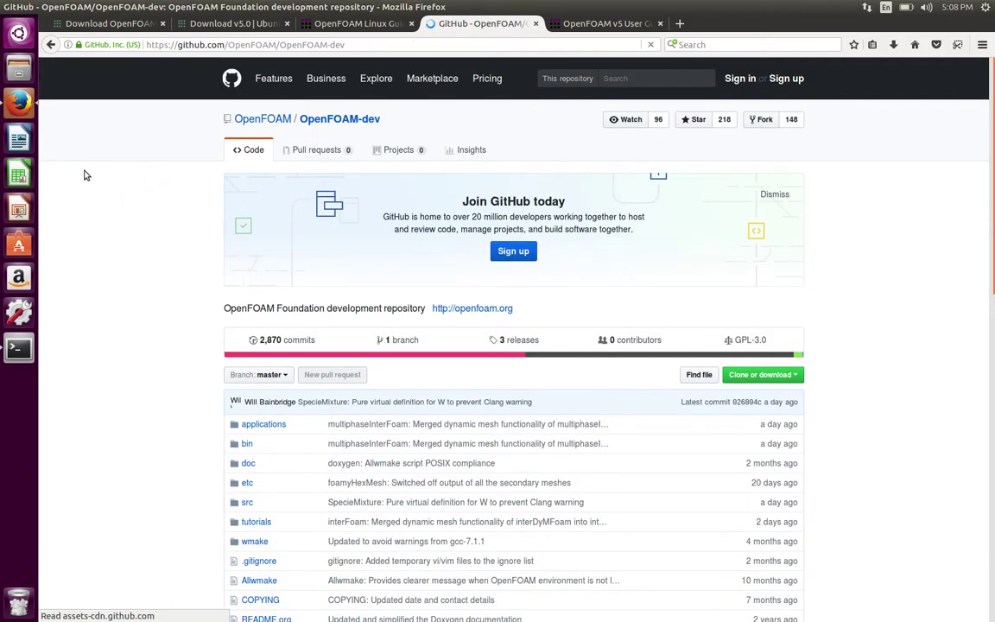
Step: Navigate applications > solvers > basic > laplacianFoam and open laplacianFoam.C
{"action": "scroll", "coordinate": [95, 173], "scroll_direction": "down", "scroll_amount": 1}
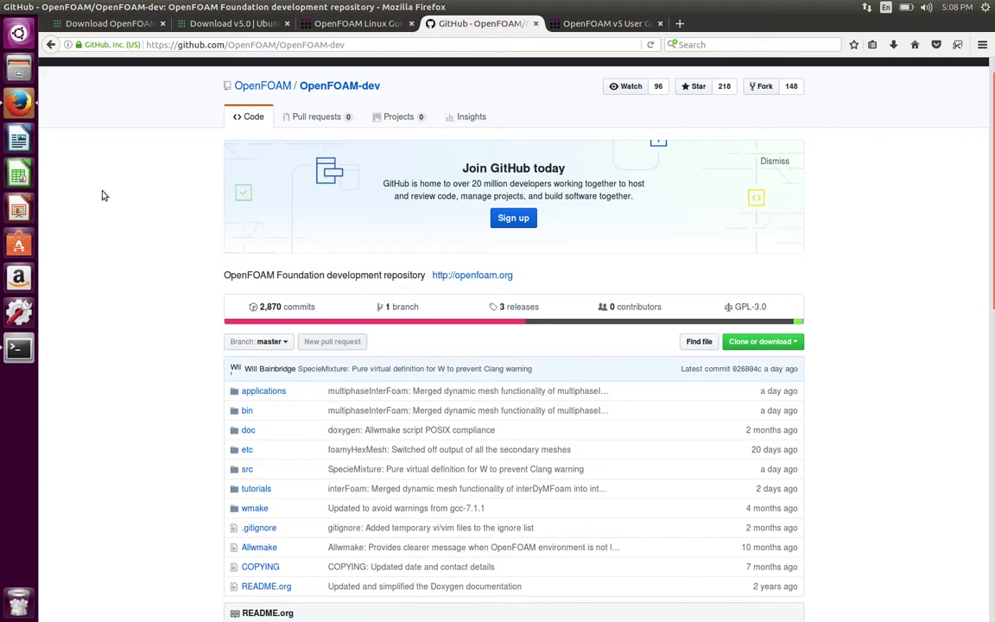
{"action": "left_click", "coordinate": [255, 391]}
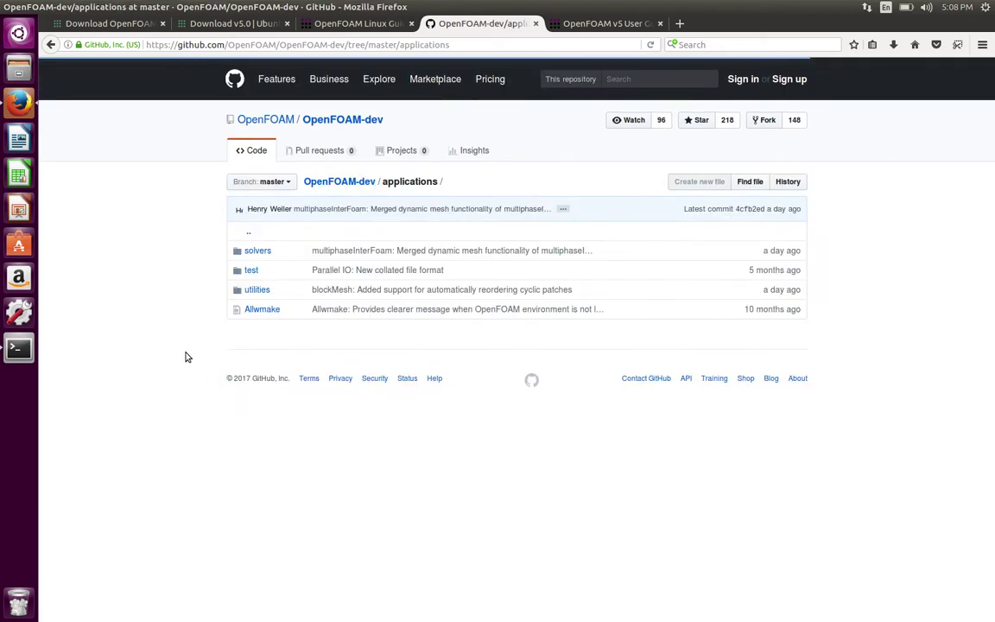
{"action": "left_click", "coordinate": [256, 250]}
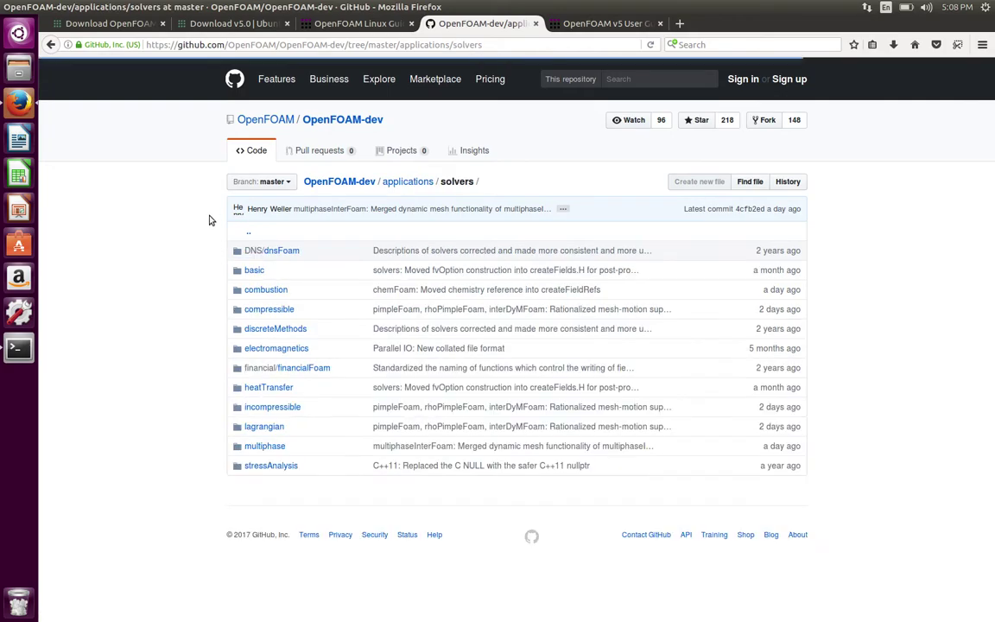
{"action": "left_click", "coordinate": [254, 270]}
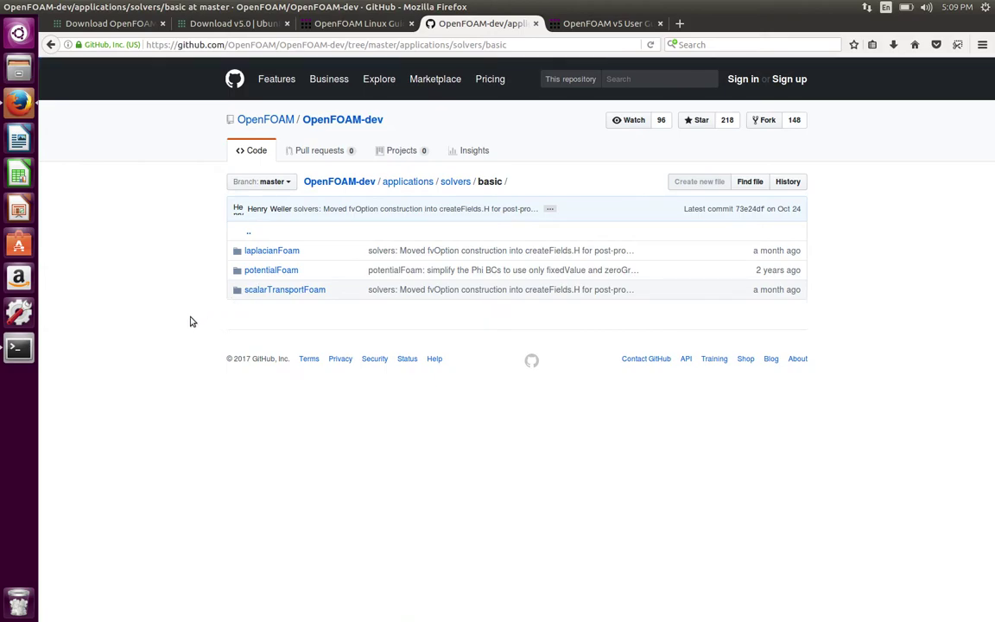
{"action": "left_click", "coordinate": [285, 250]}
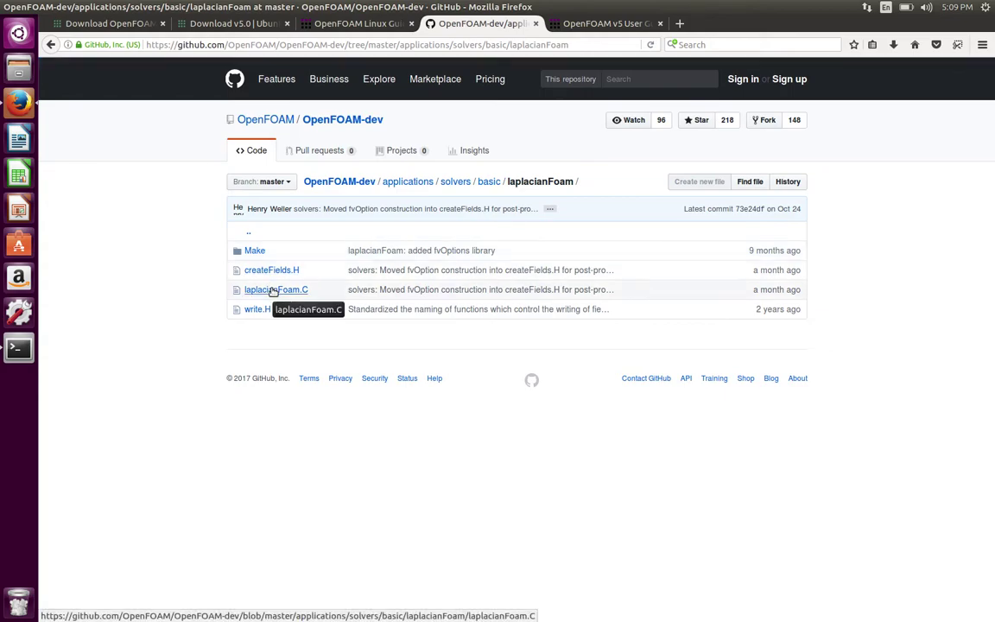
{"action": "left_click", "coordinate": [265, 290]}
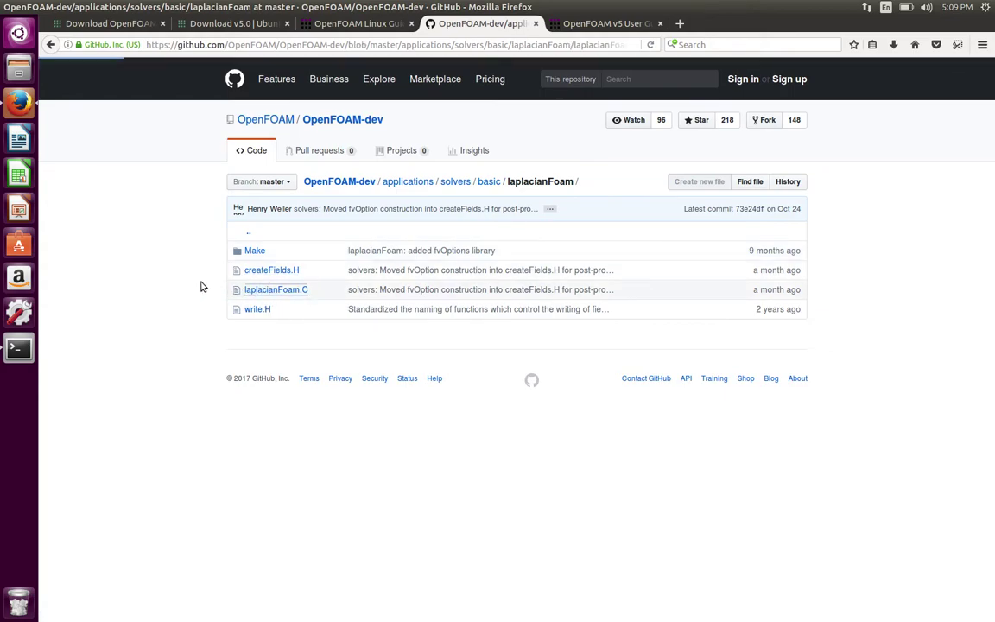
Step: Scroll laplacianFoam.C down to the solver loop and highlight Eqn in TEqn on line 59
{"action": "scroll", "coordinate": [200, 257], "scroll_direction": "down", "scroll_amount": 2}
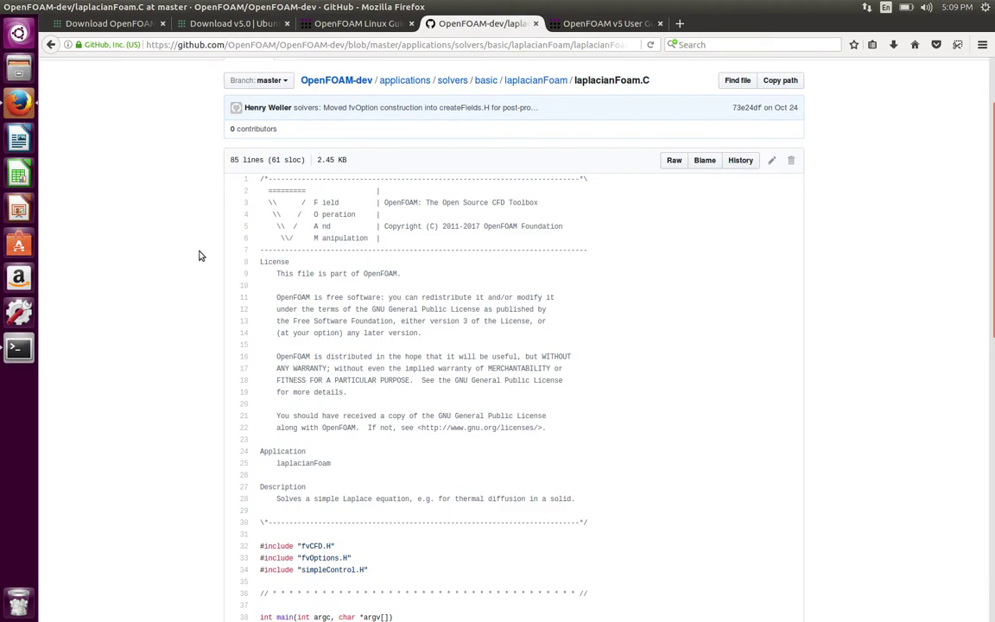
{"action": "scroll", "coordinate": [200, 255], "scroll_direction": "down", "scroll_amount": 2}
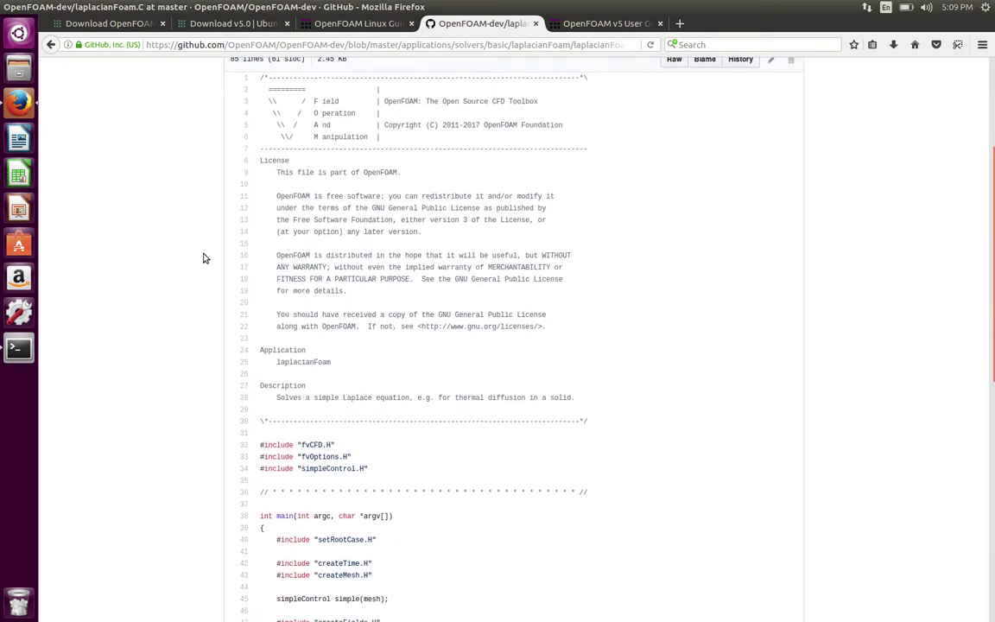
{"action": "scroll", "coordinate": [206, 259], "scroll_direction": "down", "scroll_amount": 1}
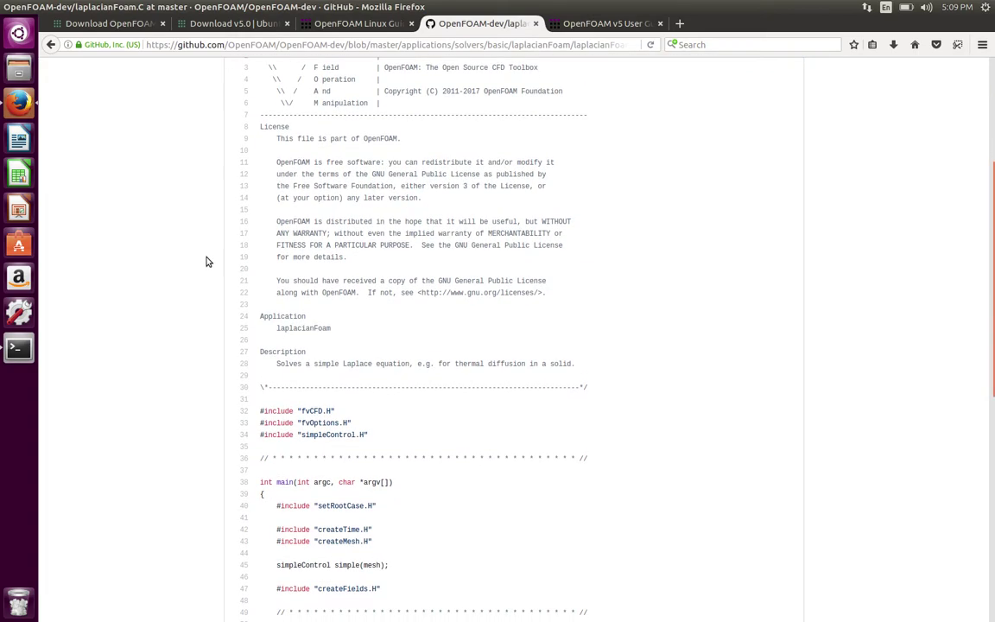
{"action": "scroll", "coordinate": [207, 263], "scroll_direction": "down", "scroll_amount": 4}
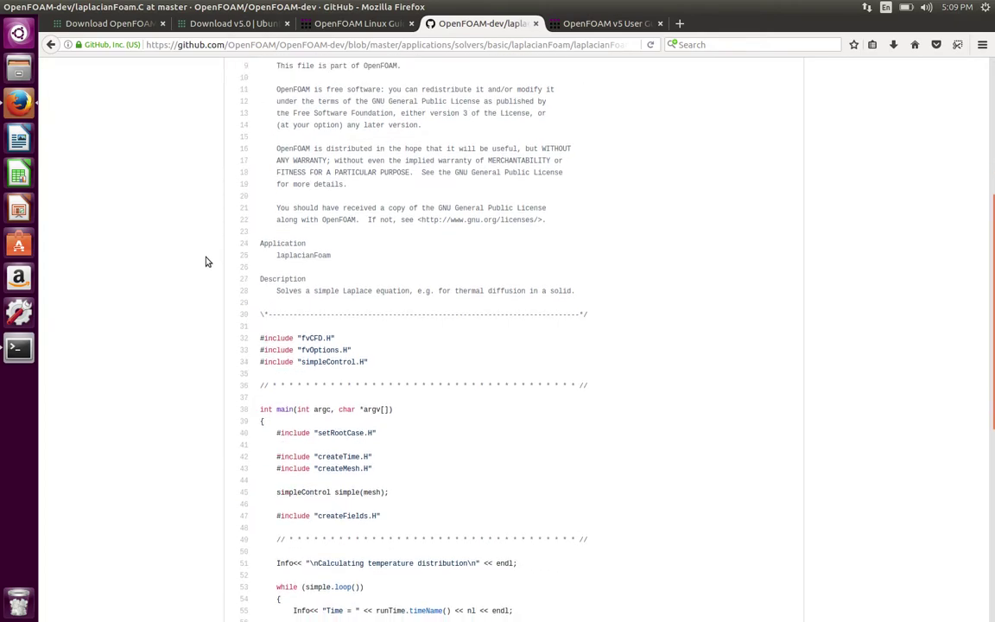
{"action": "scroll", "coordinate": [207, 264], "scroll_direction": "down", "scroll_amount": 2}
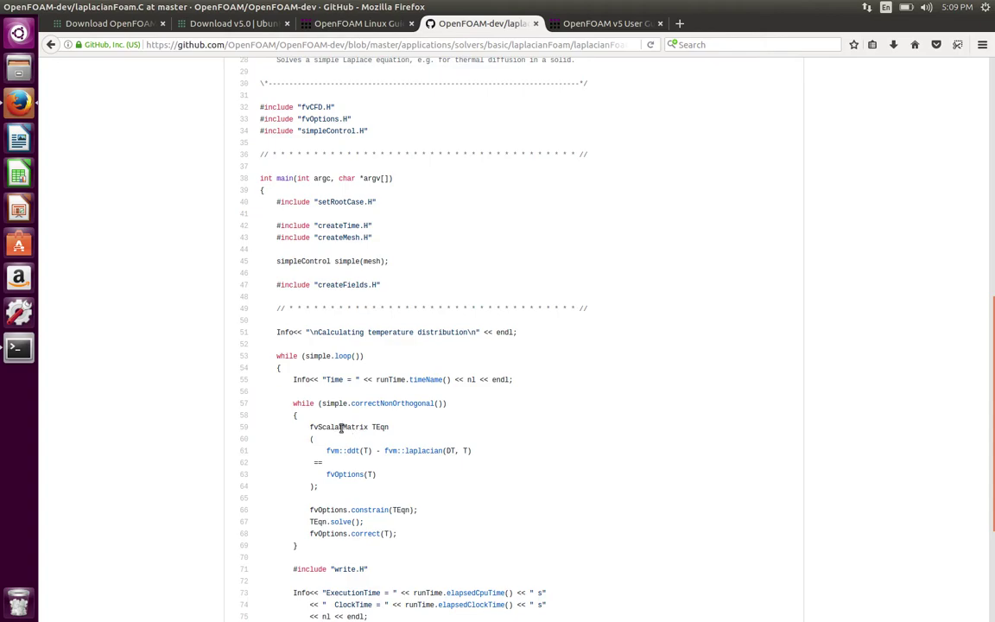
{"action": "left_click_drag", "start_coordinate": [376, 427], "coordinate": [389, 427]}
{"action": "left_click", "coordinate": [351, 450]}
{"action": "double_click", "coordinate": [366, 450]}
{"action": "left_click", "coordinate": [462, 450]}
{"action": "left_click_drag", "start_coordinate": [376, 474], "coordinate": [336, 475]}
{"action": "left_click", "coordinate": [420, 467]}
{"action": "mouse_move", "coordinate": [19, 12]}
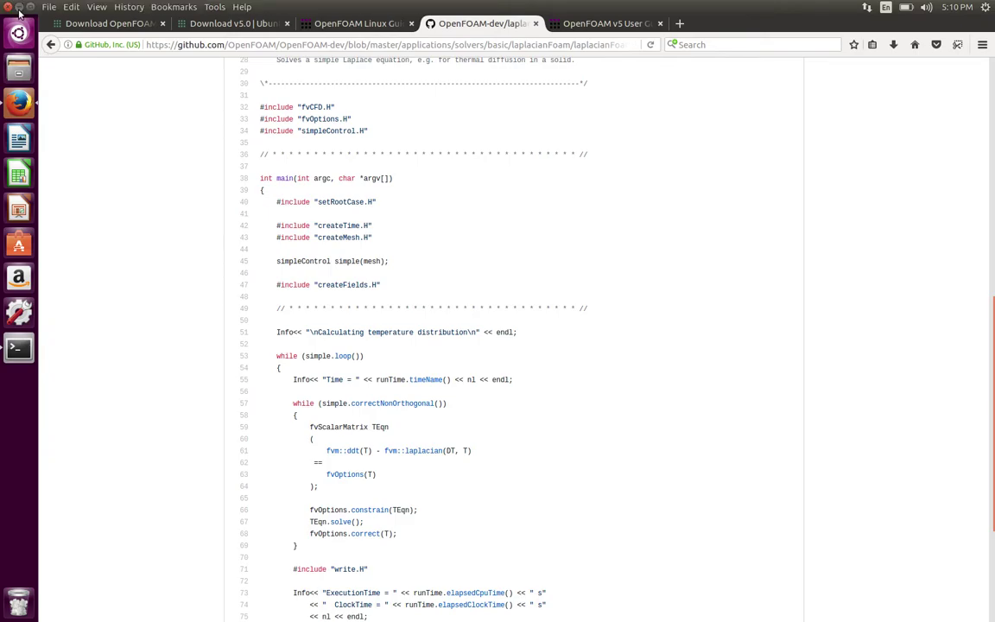
Step: In Terminal, create a foamDude folder on the Desktop and move into it
{"action": "left_click", "coordinate": [20, 8]}
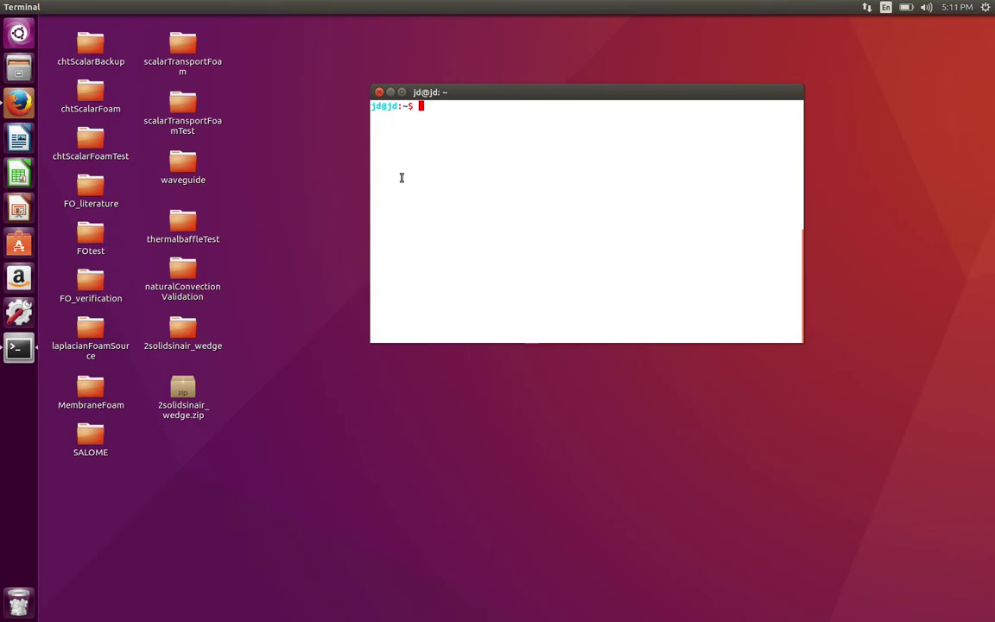
{"action": "type", "text": "cd Desktop/"}
{"action": "key", "text": "Return"}
{"action": "type", "text": "m"}
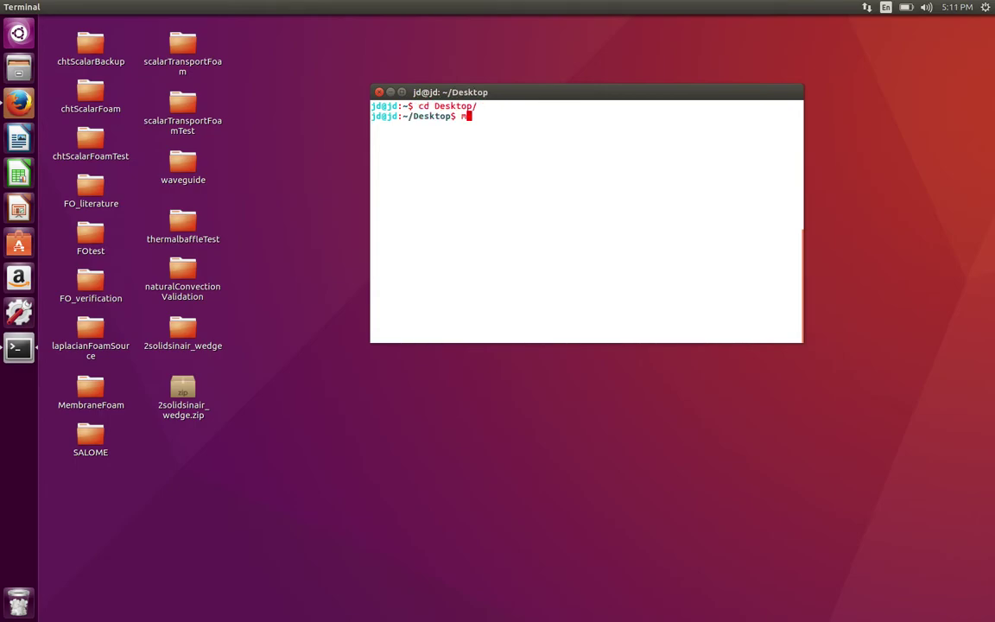
{"action": "type", "text": "kdir foamDude"}
{"action": "key", "text": "Return"}
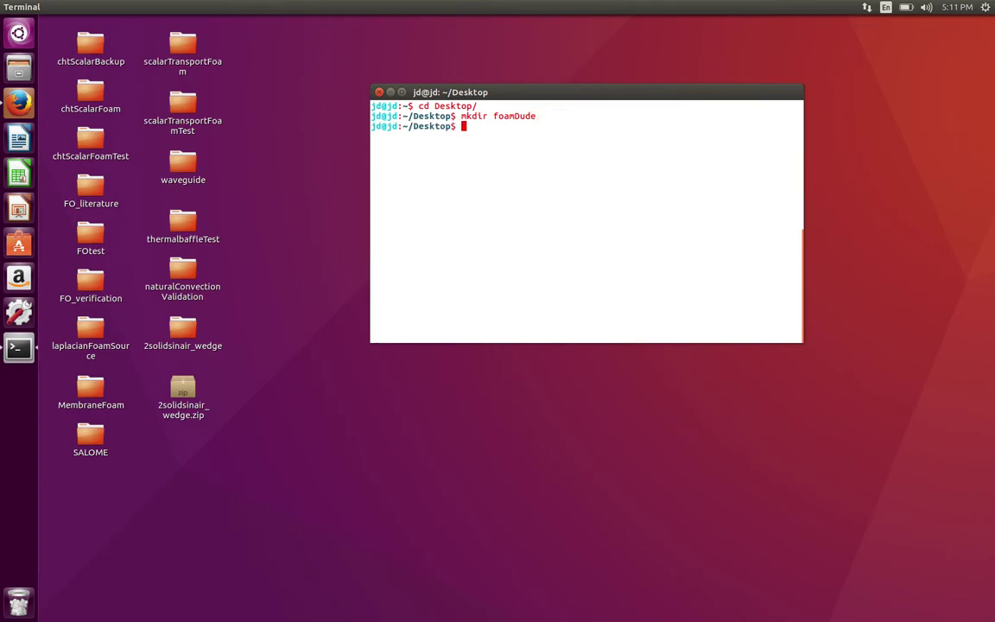
{"action": "type", "text": "cd foam"}
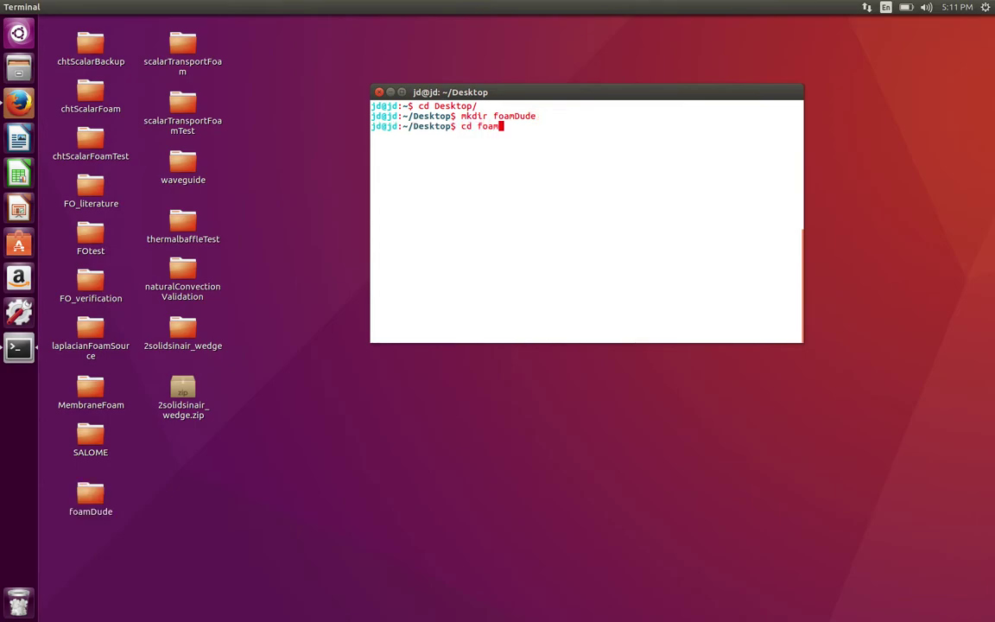
{"action": "key", "text": "Tab"}
{"action": "key", "text": "Return"}
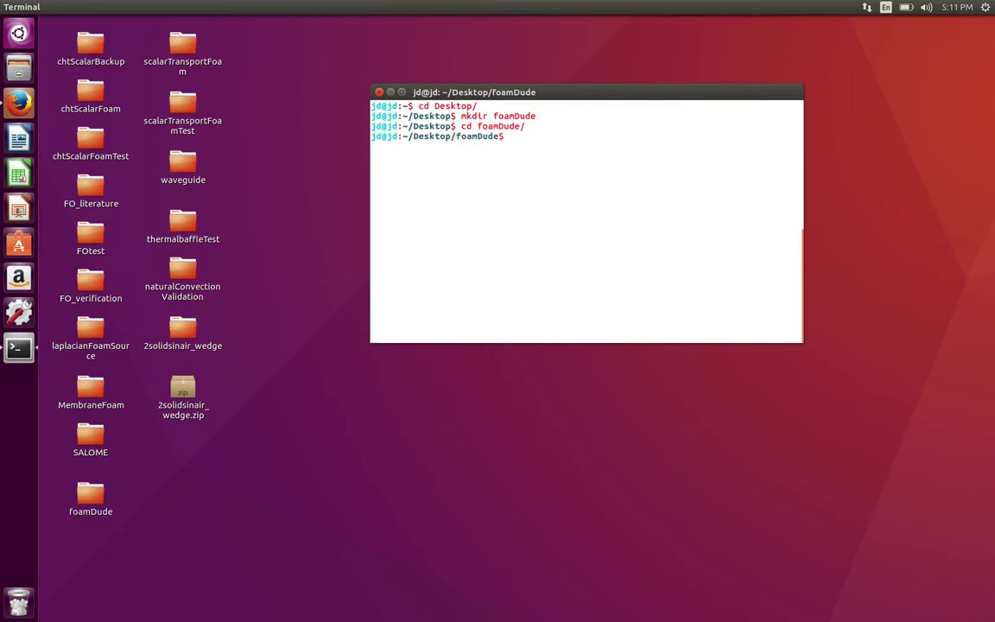
Step: Copy $FOAM_TUTORIALS/basic/laplacianFoam/flange into foamDude with cp -r, then clear the screen
{"action": "type", "text": "cp -r $FOAM_TU"}
{"action": "key", "text": "Tab"}
{"action": "key", "text": "BackSpace"}
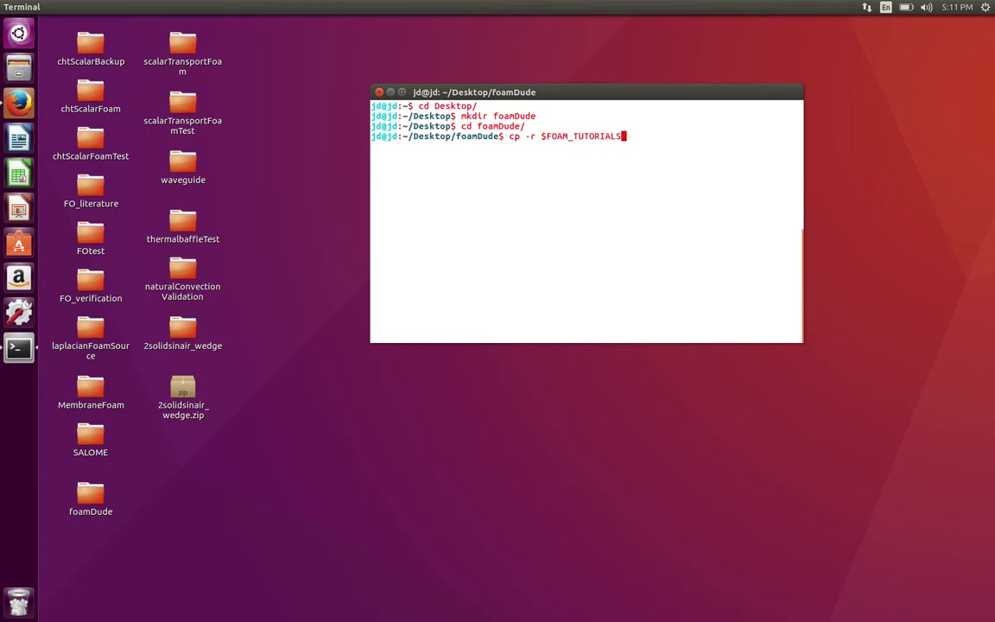
{"action": "type", "text": "/b"}
{"action": "key", "text": "Tab"}
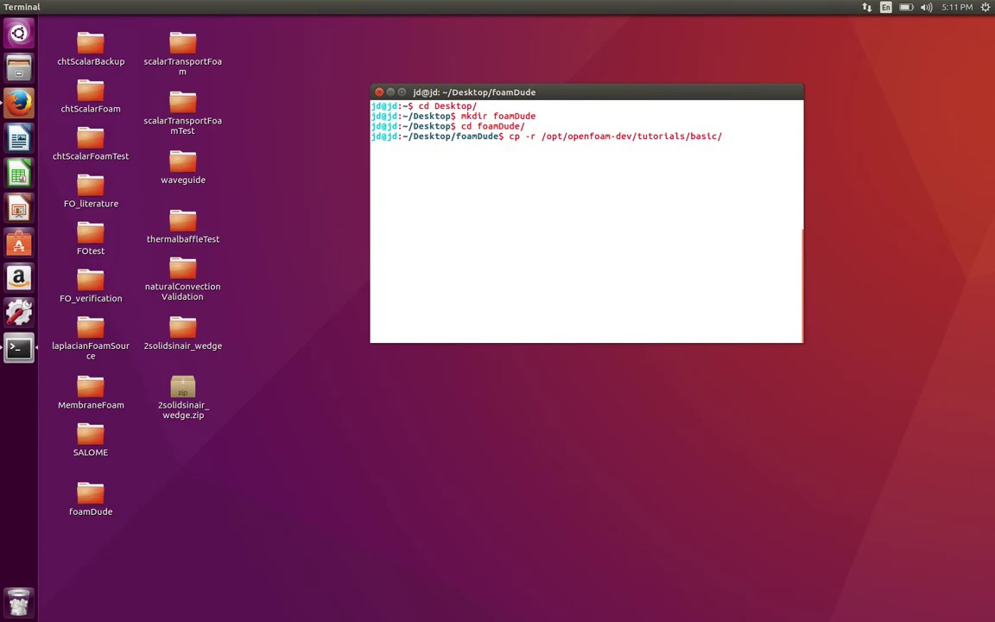
{"action": "type", "text": "l"}
{"action": "key", "text": "Tab"}
{"action": "type", "text": "f"}
{"action": "key", "text": "Tab"}
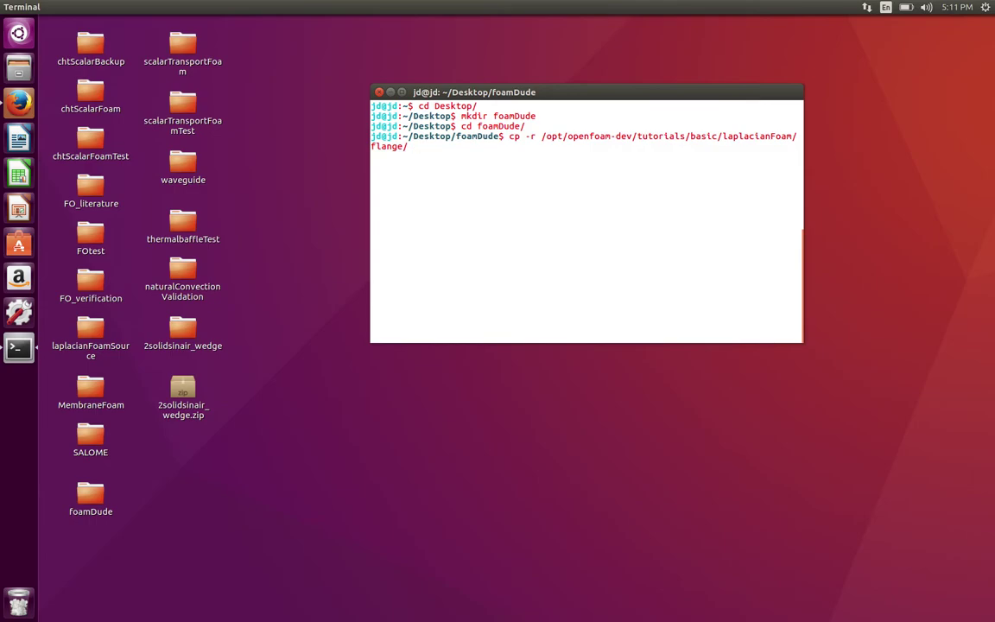
{"action": "type", "text": "."}
{"action": "key", "text": "Return"}
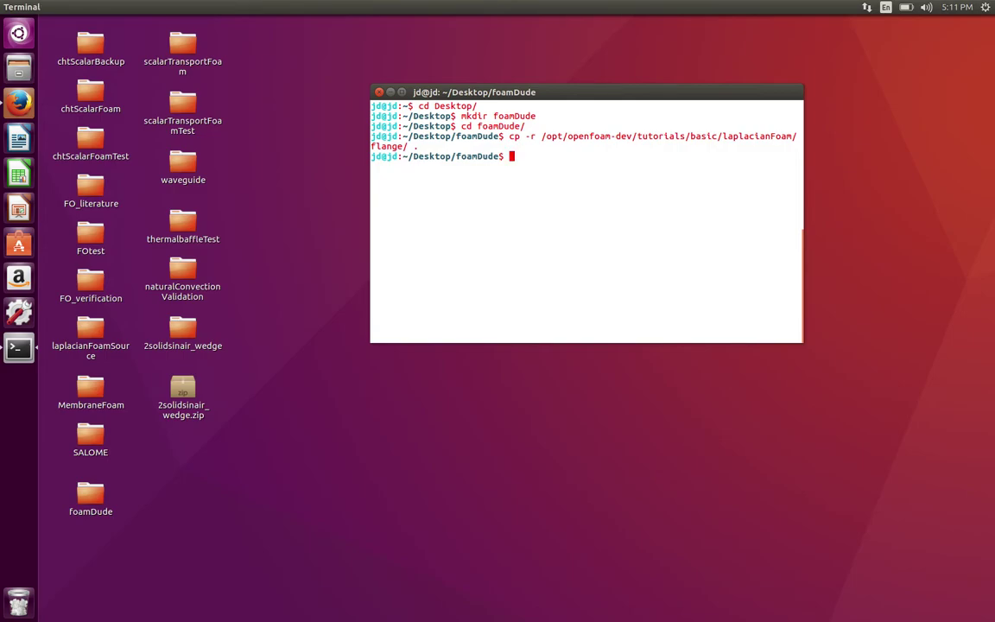
{"action": "key", "text": "ctrl+l"}
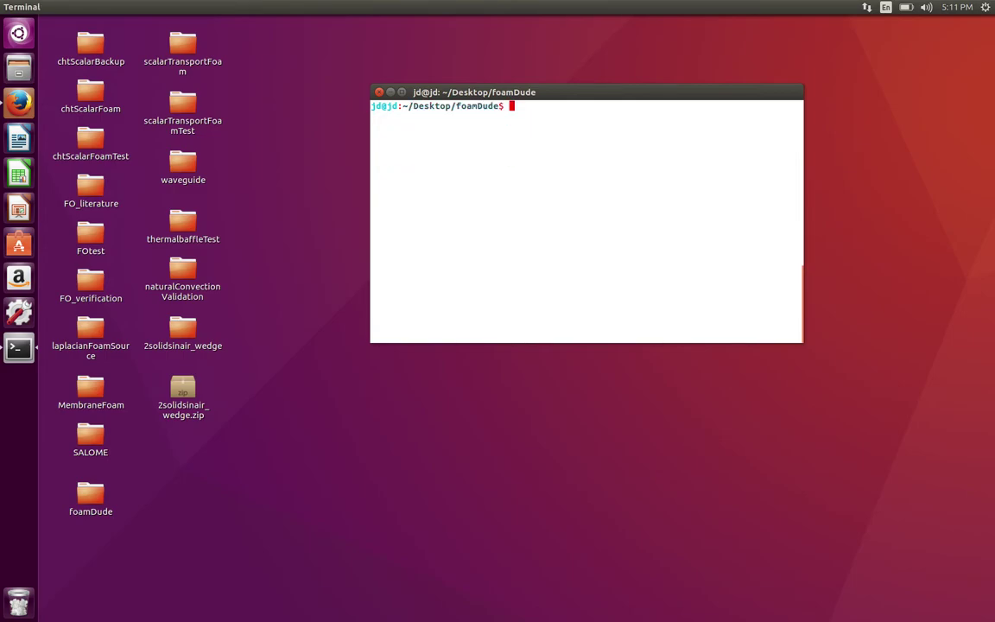
Step: List foamDude's contents, enter the flange case folder, and list its files
{"action": "type", "text": "ls"}
{"action": "key", "text": "Return"}
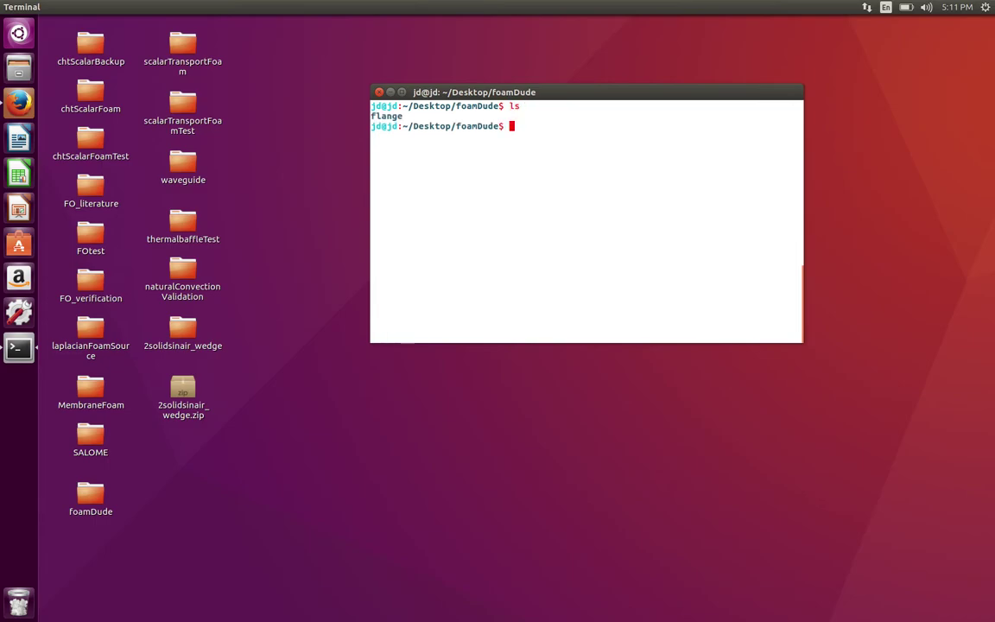
{"action": "type", "text": "cd fla"}
{"action": "key", "text": "Tab"}
{"action": "key", "text": "Return"}
{"action": "type", "text": "ls"}
{"action": "key", "text": "Return"}
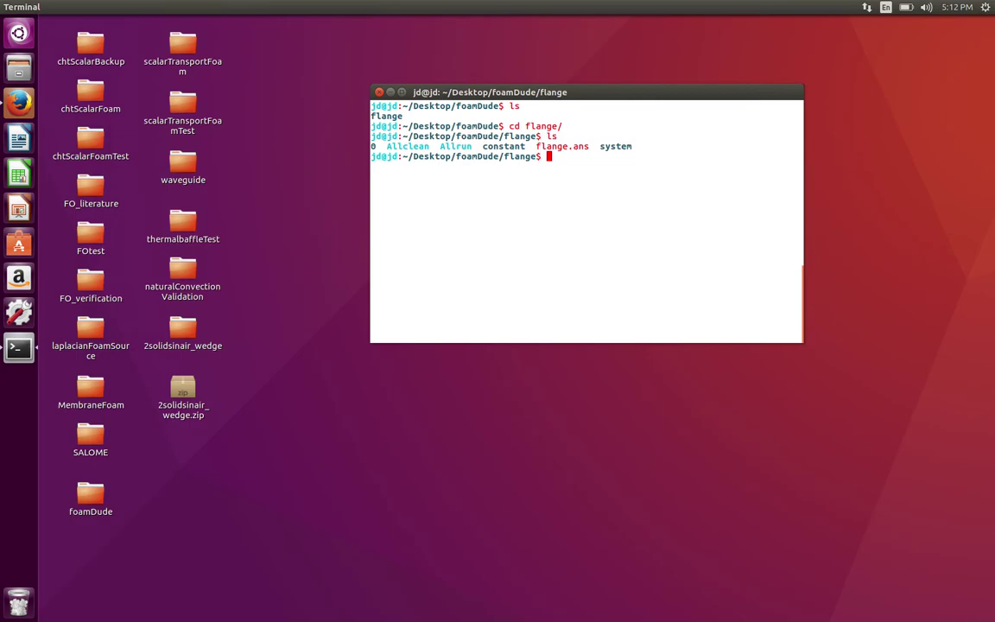
Step: Run the flange case with ./Allrun, then launch paraFoam on the results
{"action": "type", "text": "./Allrun"}
{"action": "key", "text": "Return"}
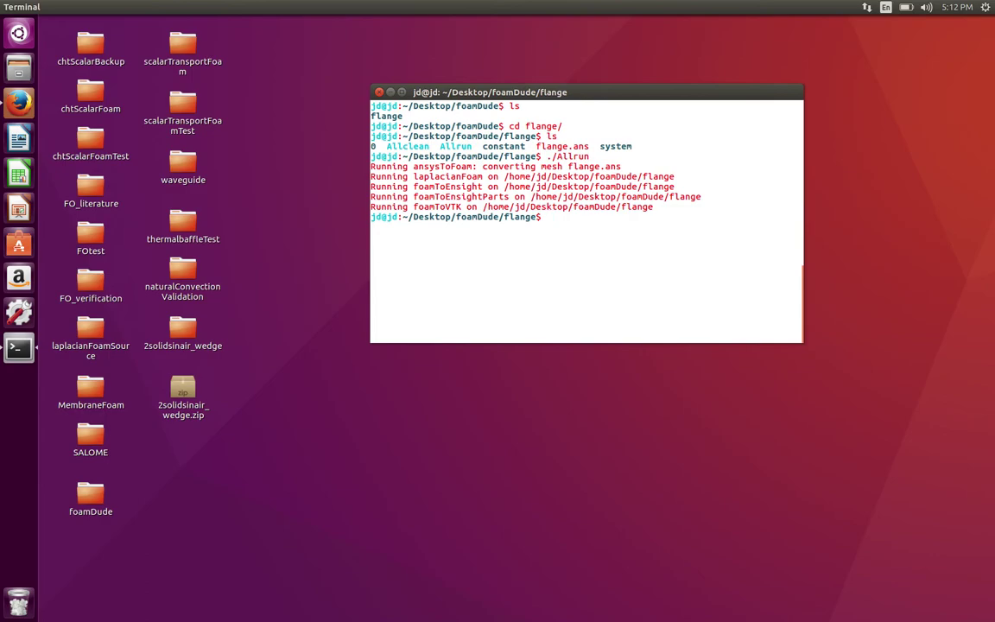
{"action": "type", "text": "paraFoam"}
{"action": "key", "text": "Return"}
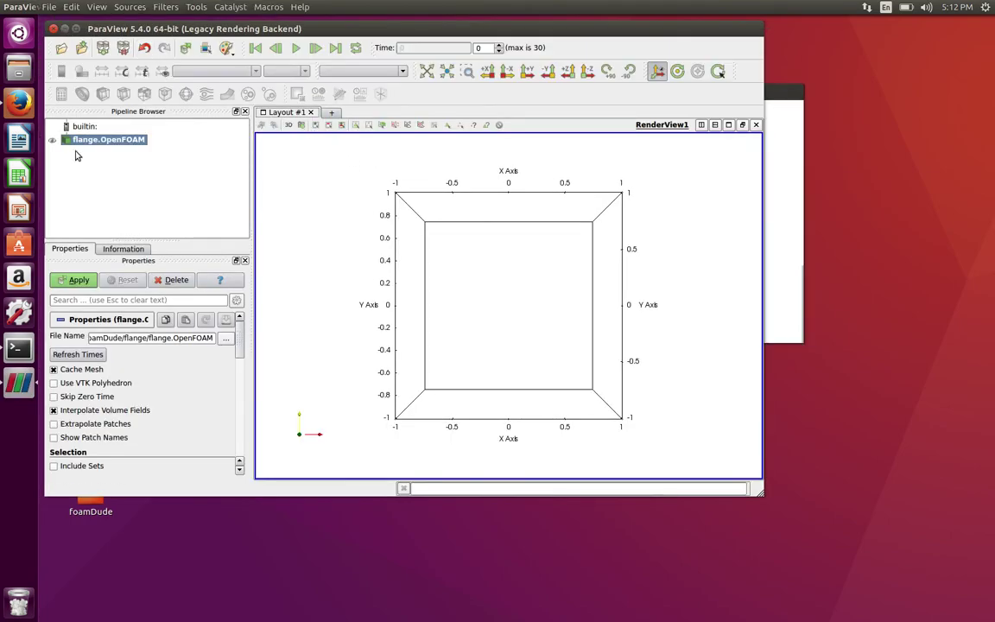
Step: Apply the flange mesh, maximize ParaView, and colour the flange by temperature T
{"action": "left_click", "coordinate": [63, 283]}
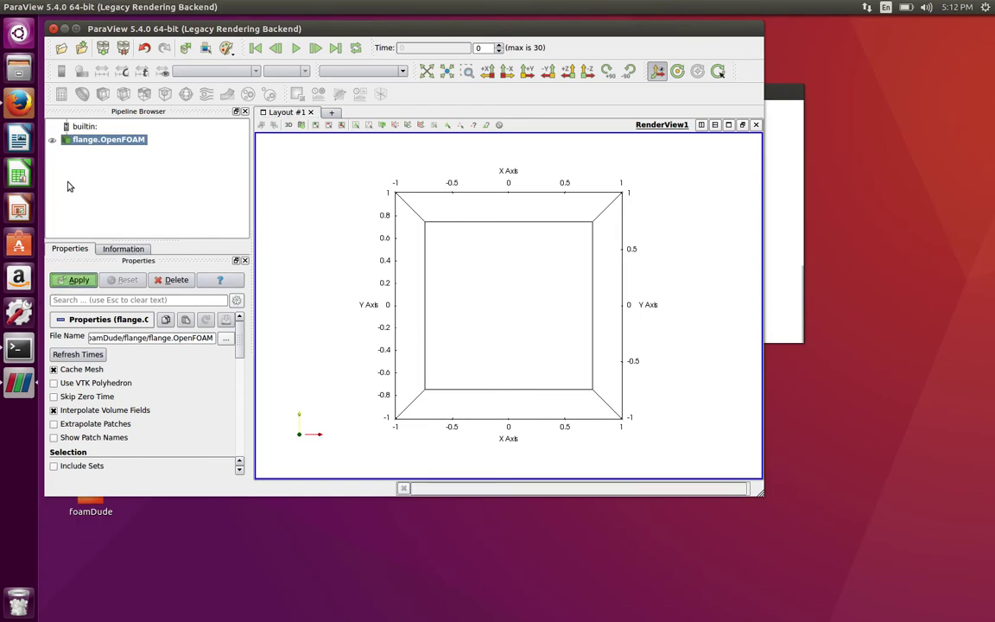
{"action": "left_click", "coordinate": [75, 32]}
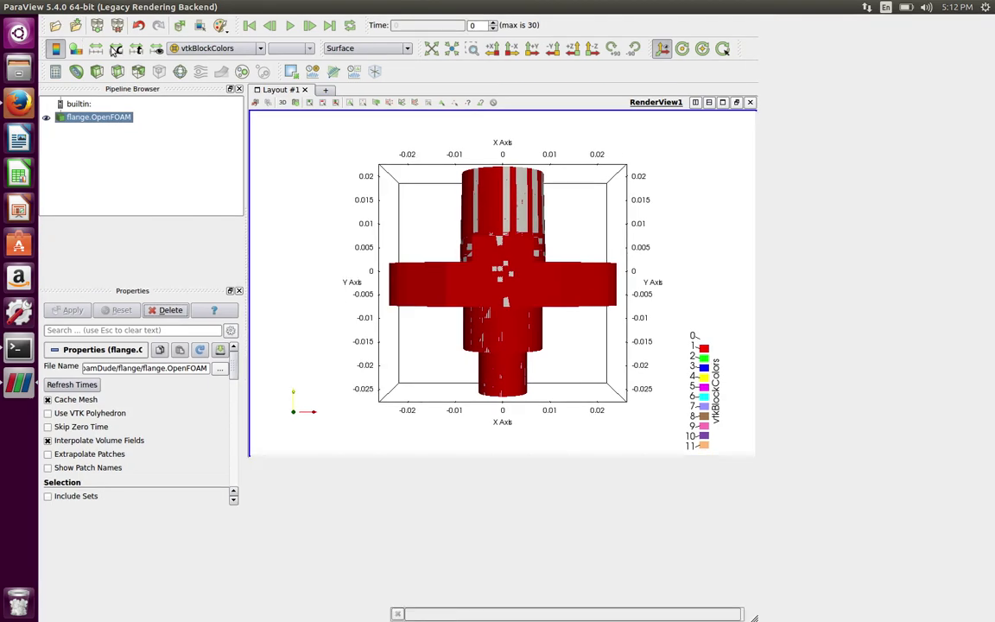
{"action": "left_click_drag", "start_coordinate": [515, 232], "coordinate": [518, 278]}
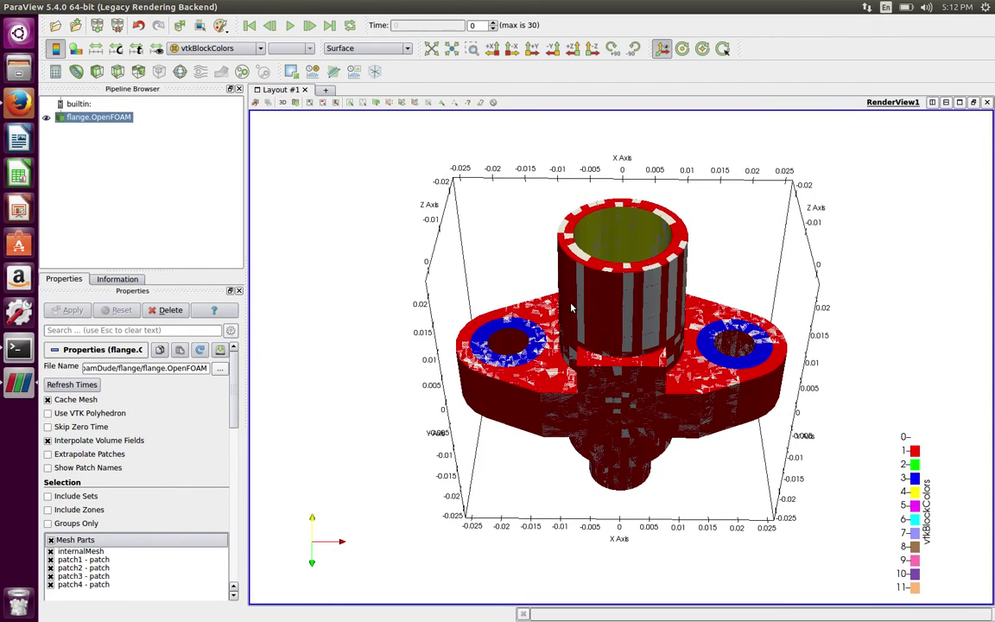
{"action": "left_click", "coordinate": [187, 50]}
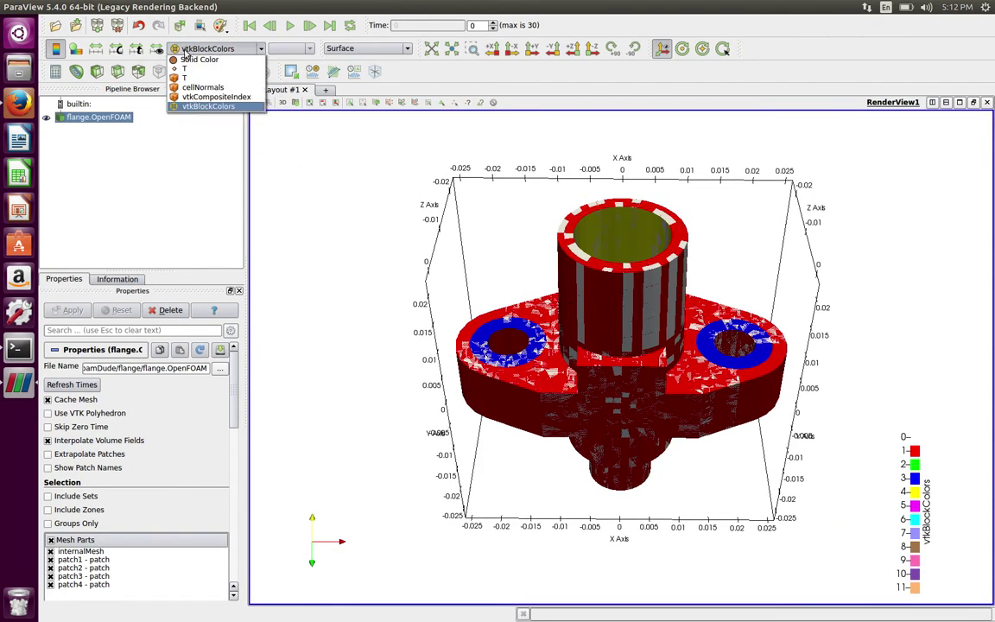
{"action": "left_click", "coordinate": [184, 79]}
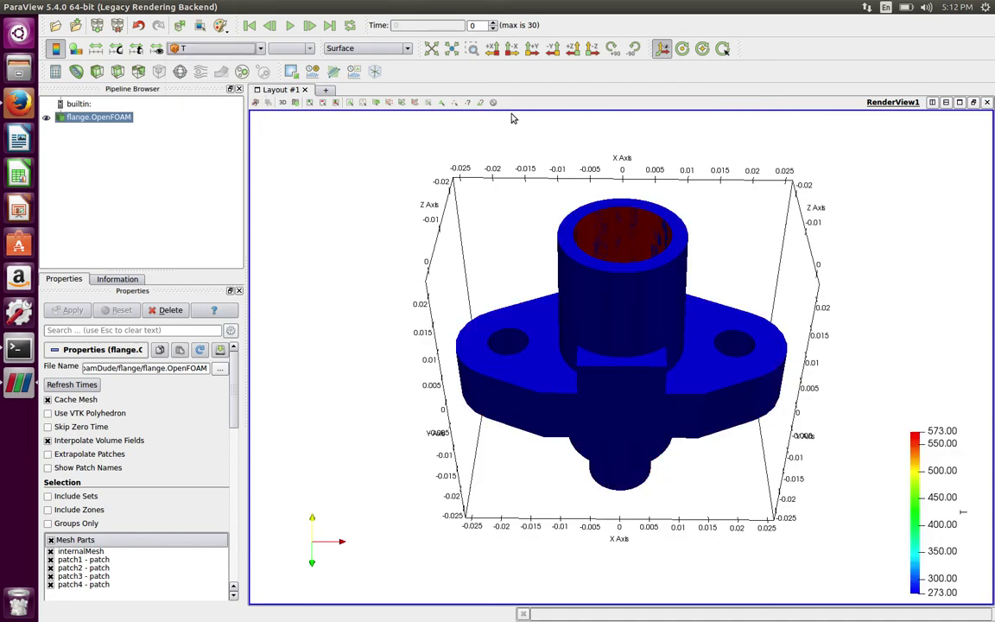
{"action": "left_click_drag", "start_coordinate": [544, 182], "coordinate": [551, 158]}
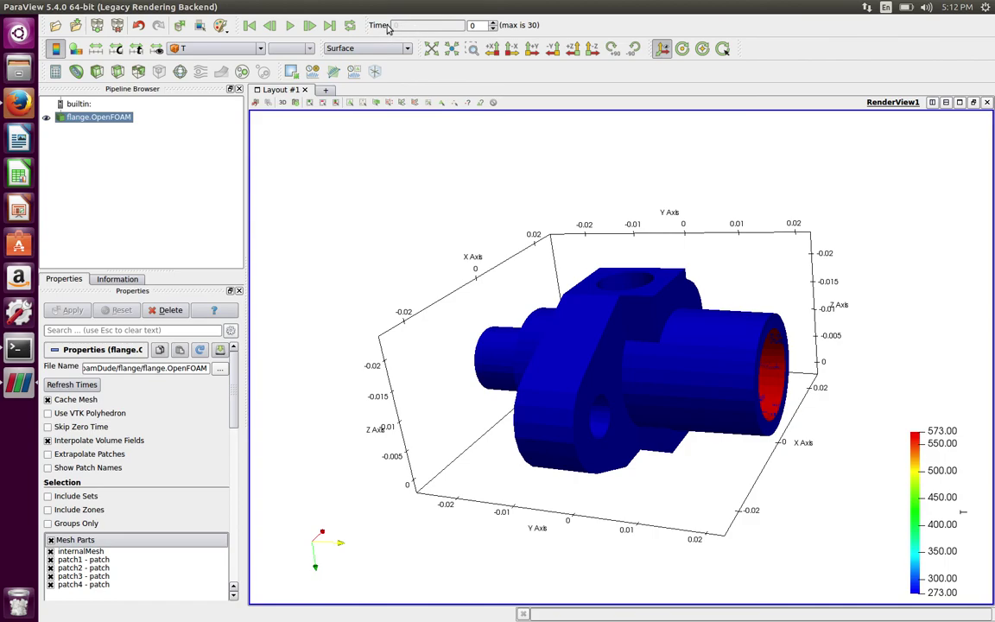
{"action": "left_click_drag", "start_coordinate": [596, 304], "coordinate": [573, 289]}
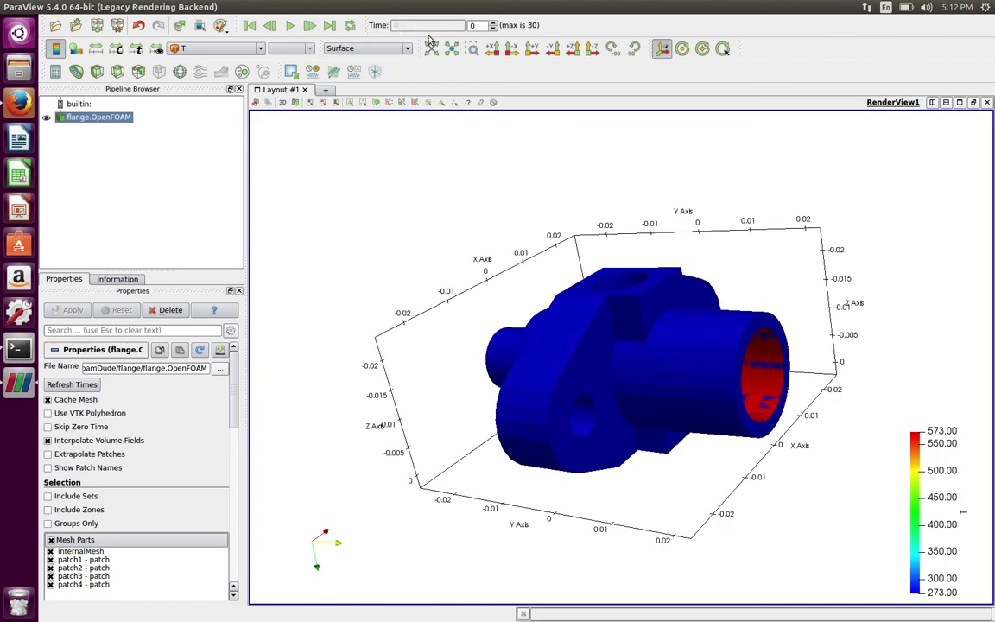
{"action": "left_click_drag", "start_coordinate": [629, 327], "coordinate": [707, 382]}
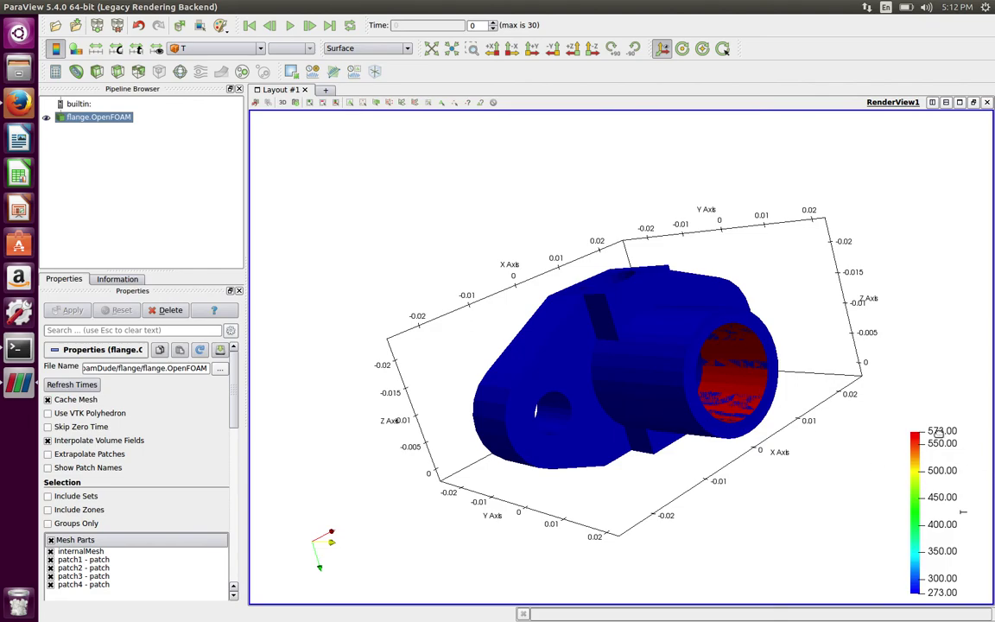
{"action": "left_click_drag", "start_coordinate": [544, 261], "coordinate": [593, 328]}
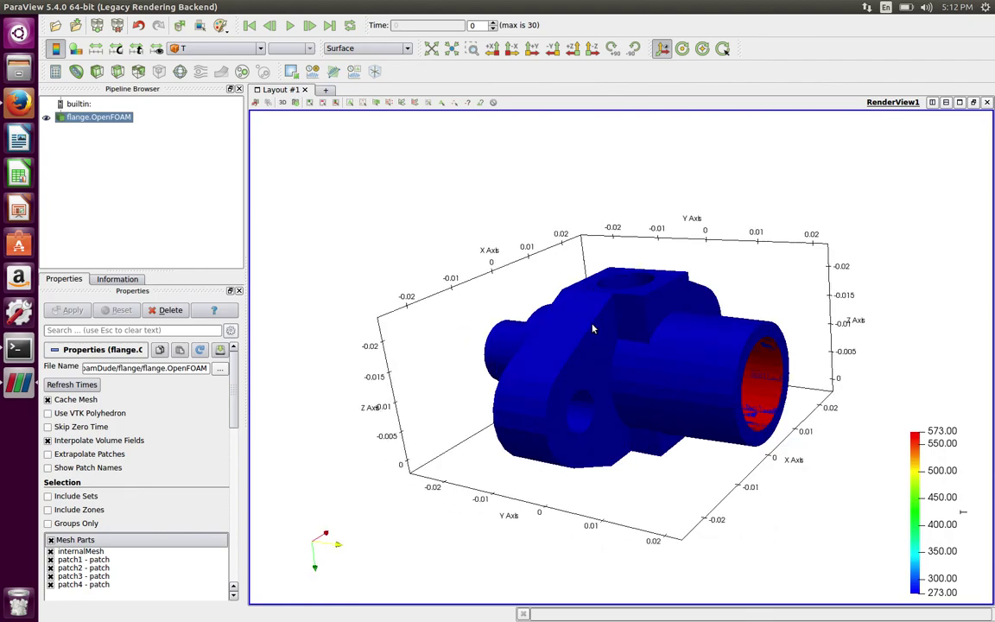
Step: Jump to final time step 30 and colour the flange by point-data T
{"action": "left_click", "coordinate": [330, 27]}
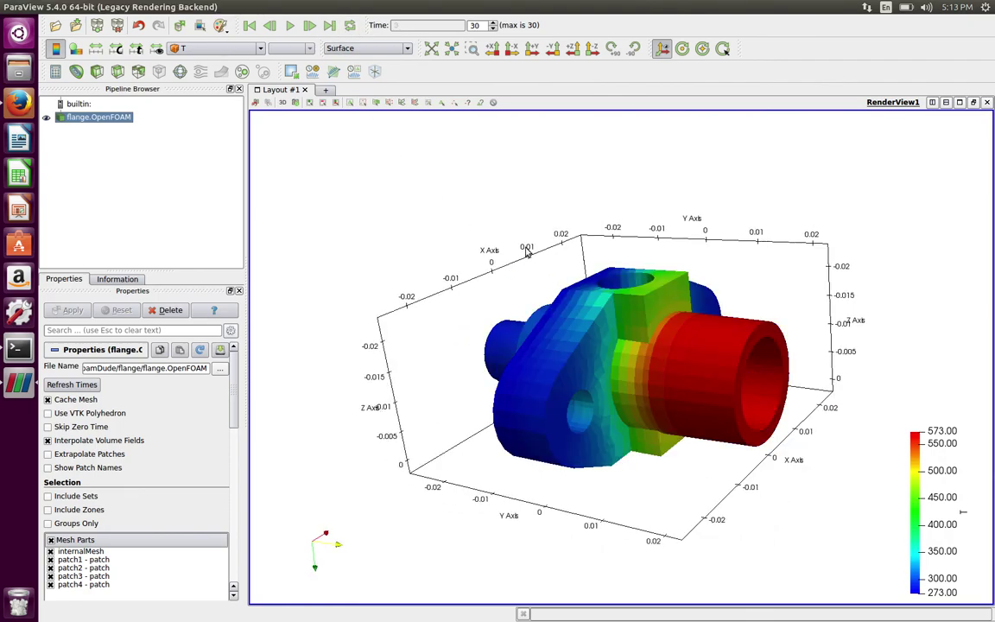
{"action": "left_click_drag", "start_coordinate": [474, 228], "coordinate": [603, 338]}
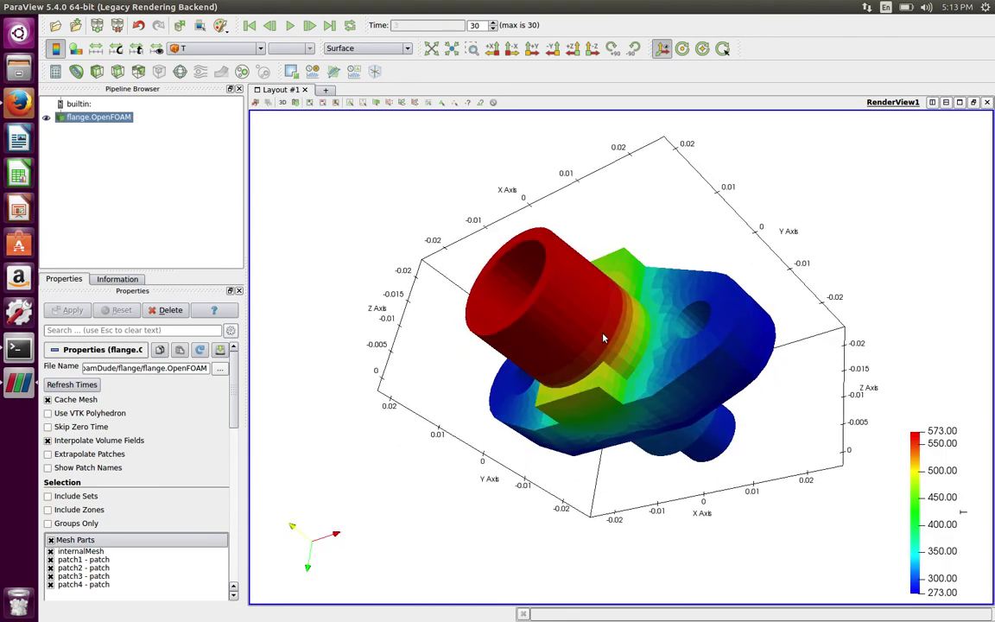
{"action": "left_click", "coordinate": [196, 49]}
{"action": "left_click", "coordinate": [190, 68]}
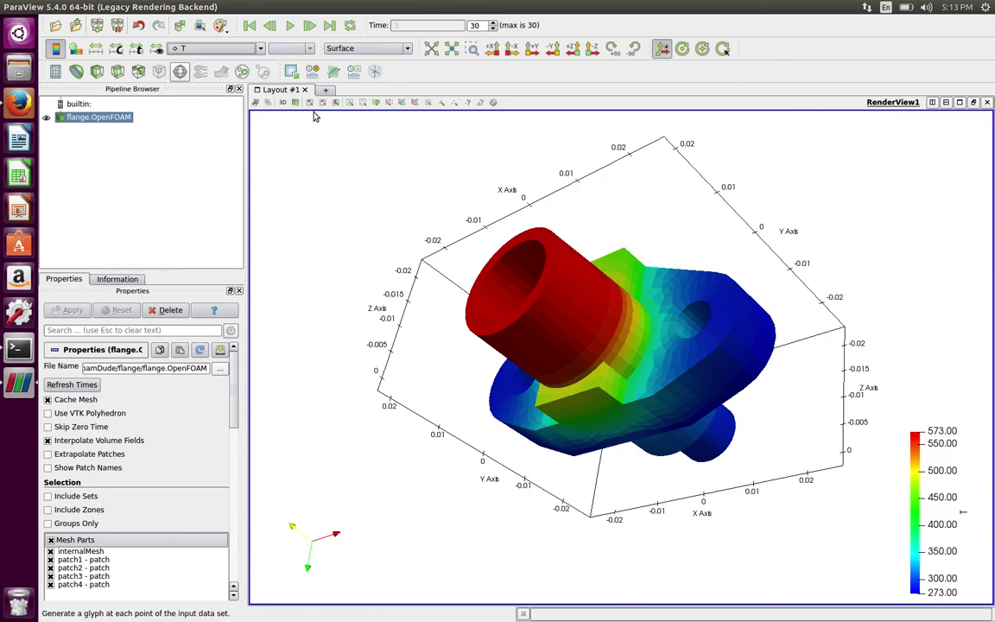
{"action": "left_click_drag", "start_coordinate": [459, 209], "coordinate": [493, 217]}
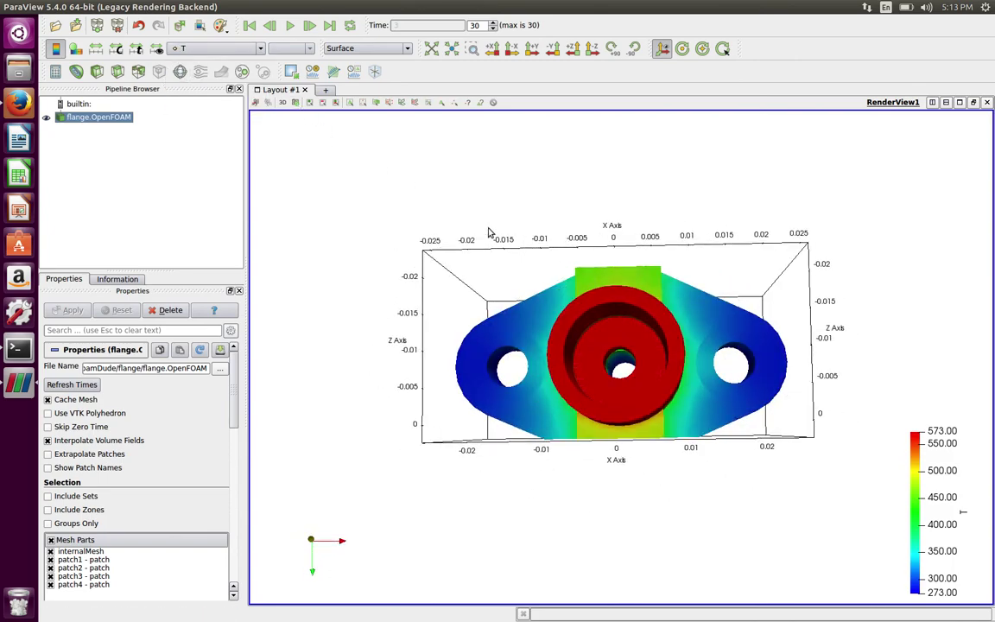
{"action": "left_click_drag", "start_coordinate": [508, 281], "coordinate": [636, 357]}
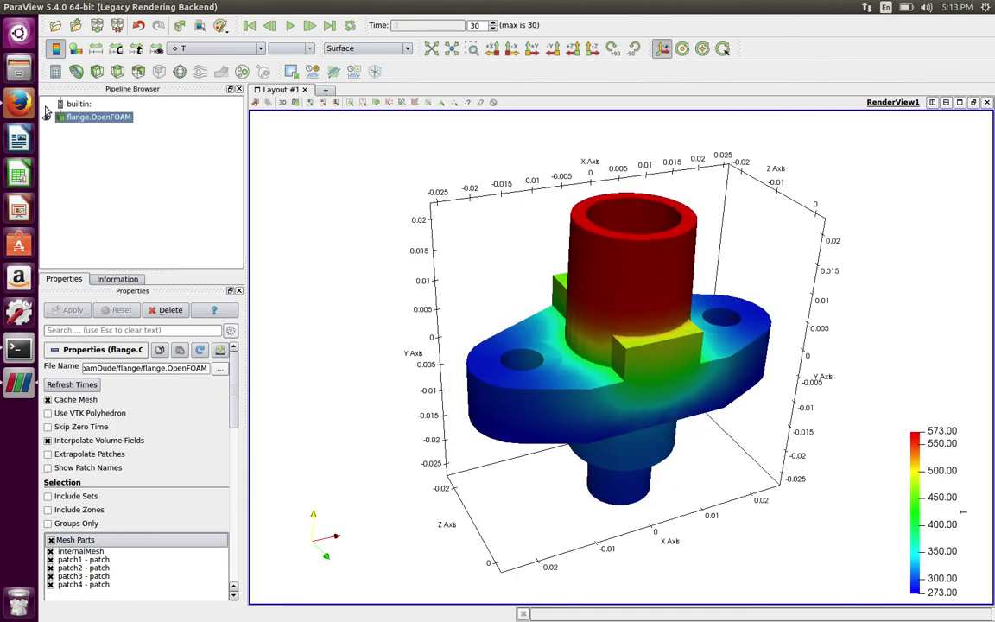